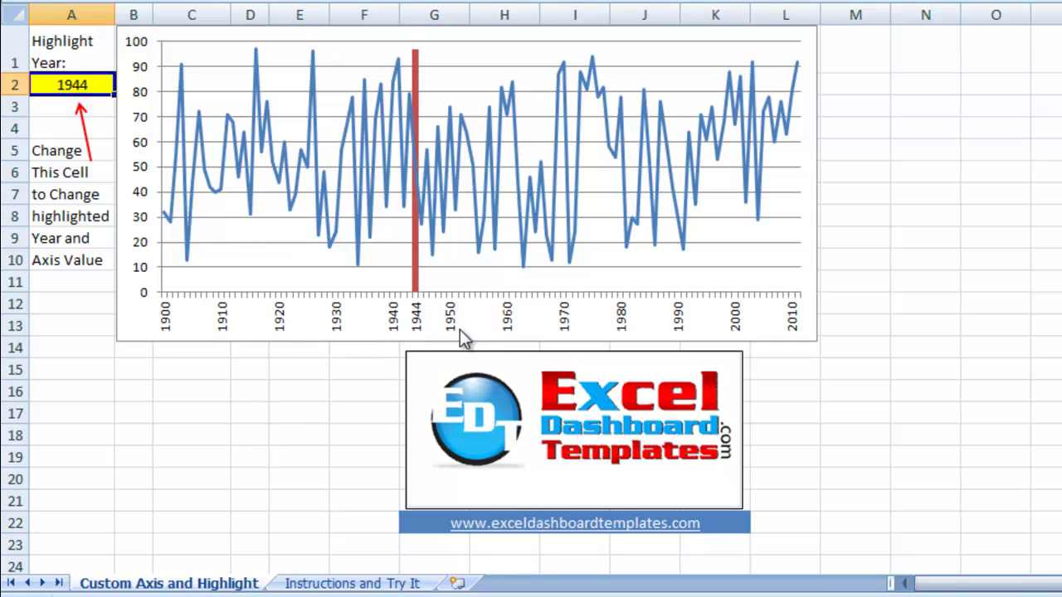
Step: Enter 1987 as the highlight year in A2 and check the chart's source ranges
left_click(509, 331)
type("1987")
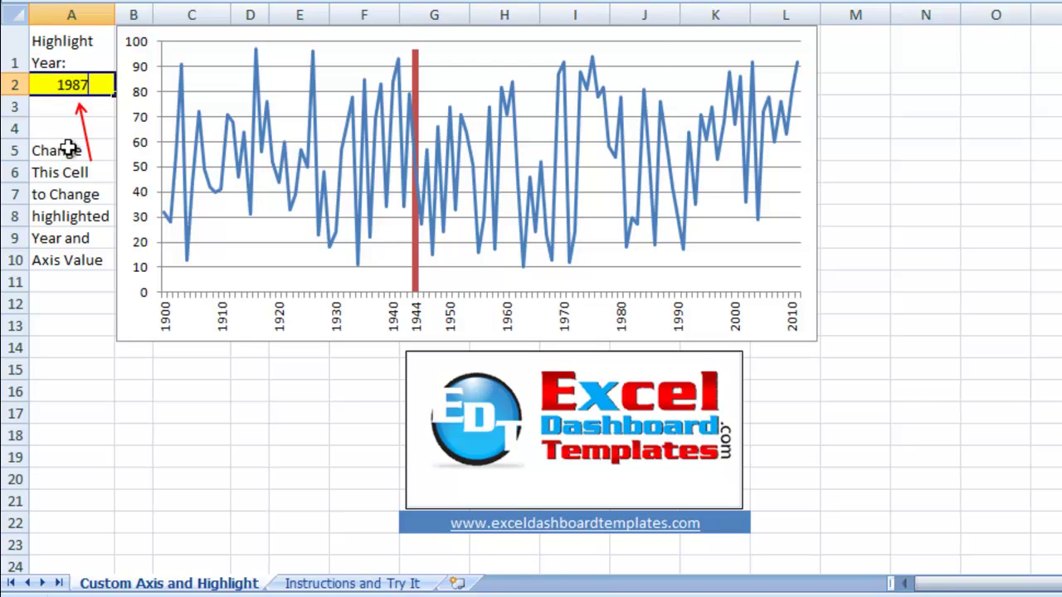
key("Return")
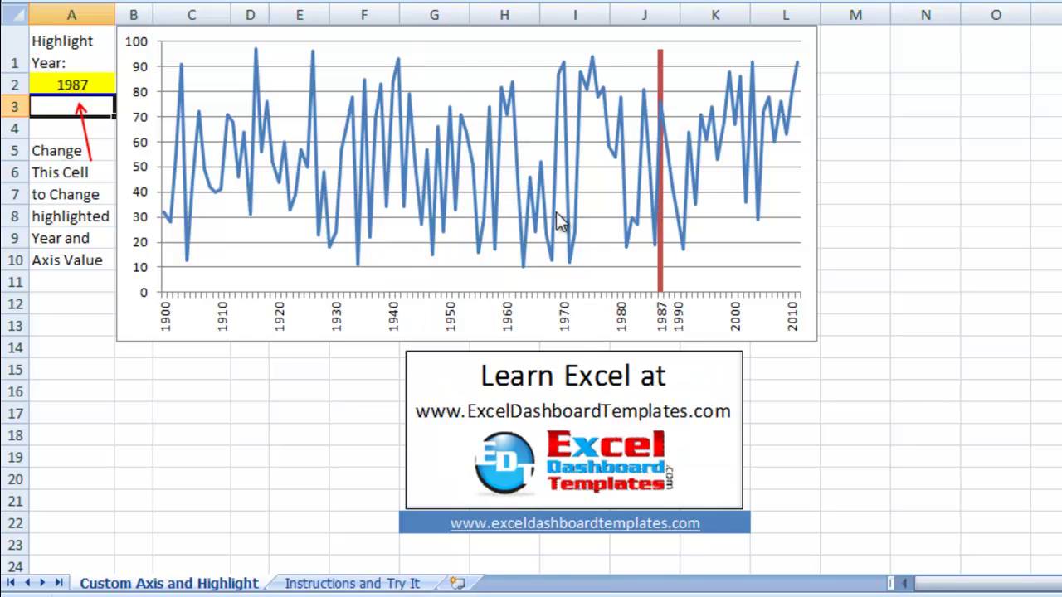
left_click(670, 184)
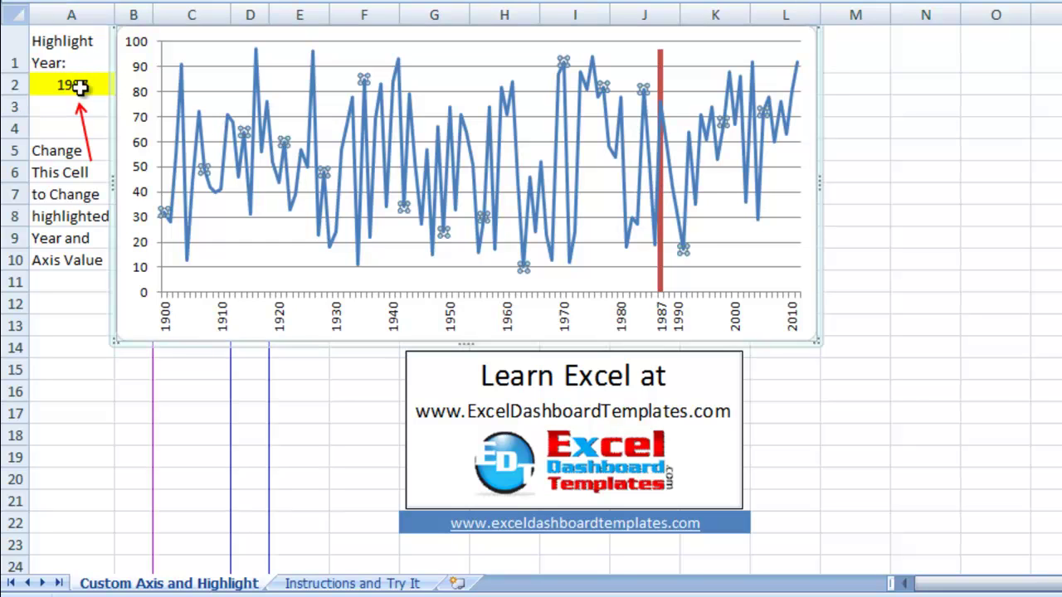
Step: Change the highlight year in A2 to 1927
left_click(79, 87)
type("1")
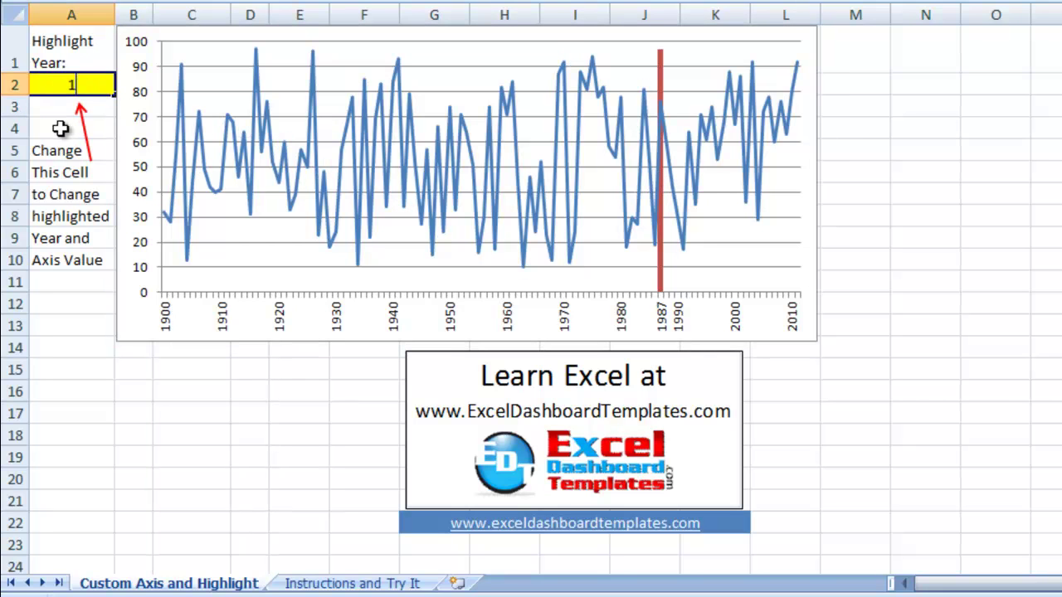
type("927")
key("Return")
key("Up")
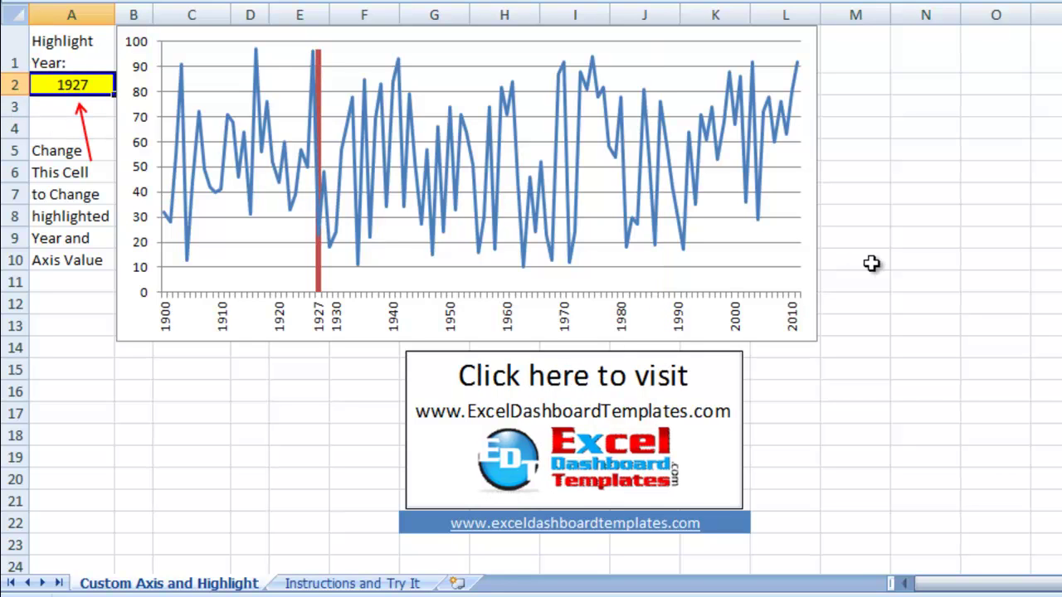
Step: Switch to the Instructions and Try It sheet and review B2 (1900), C2 and A2
left_click(348, 583)
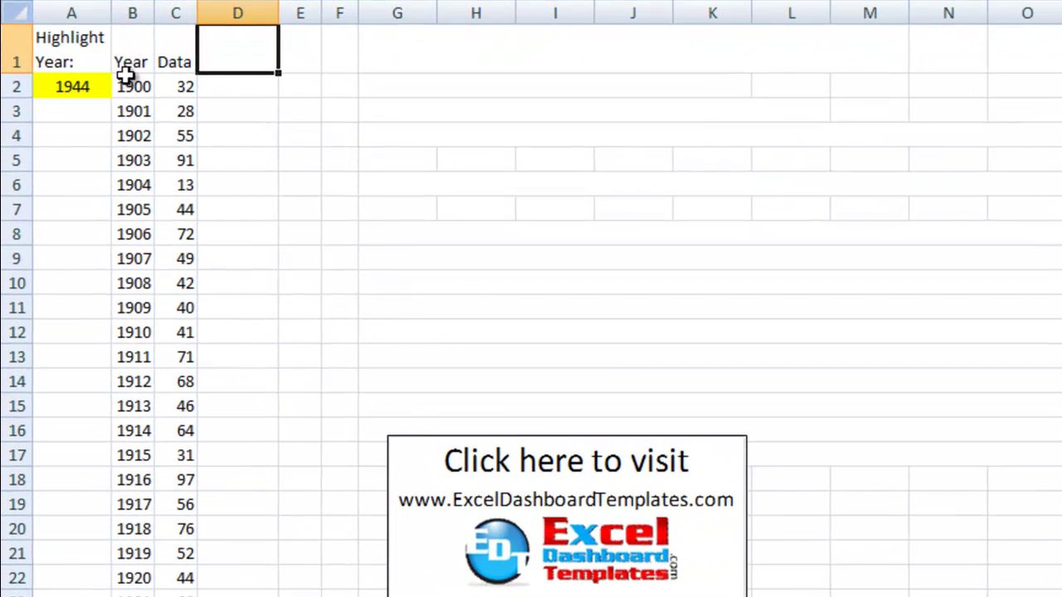
left_click(125, 76)
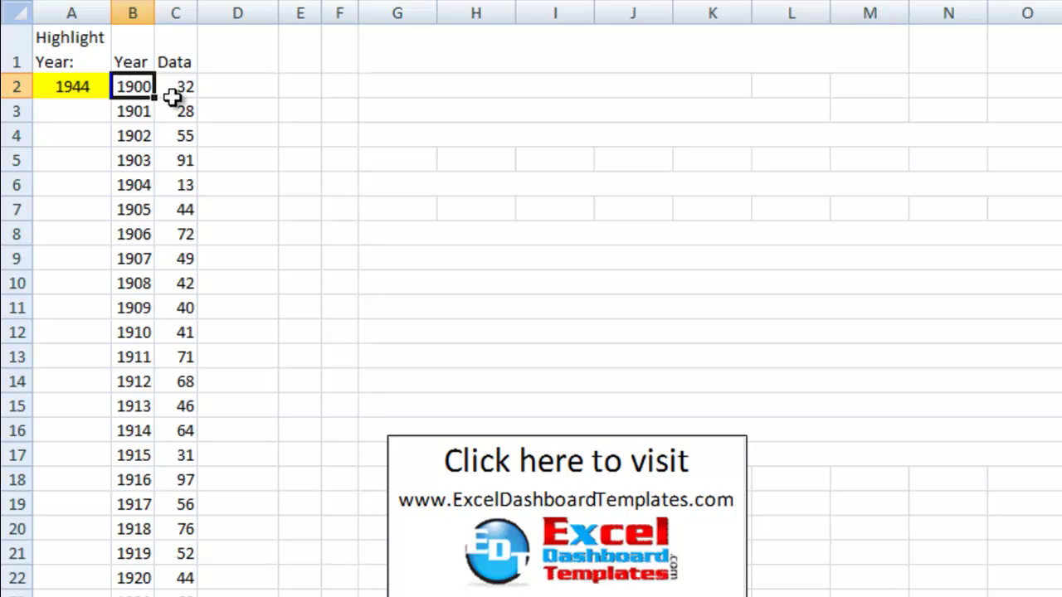
left_click(177, 83)
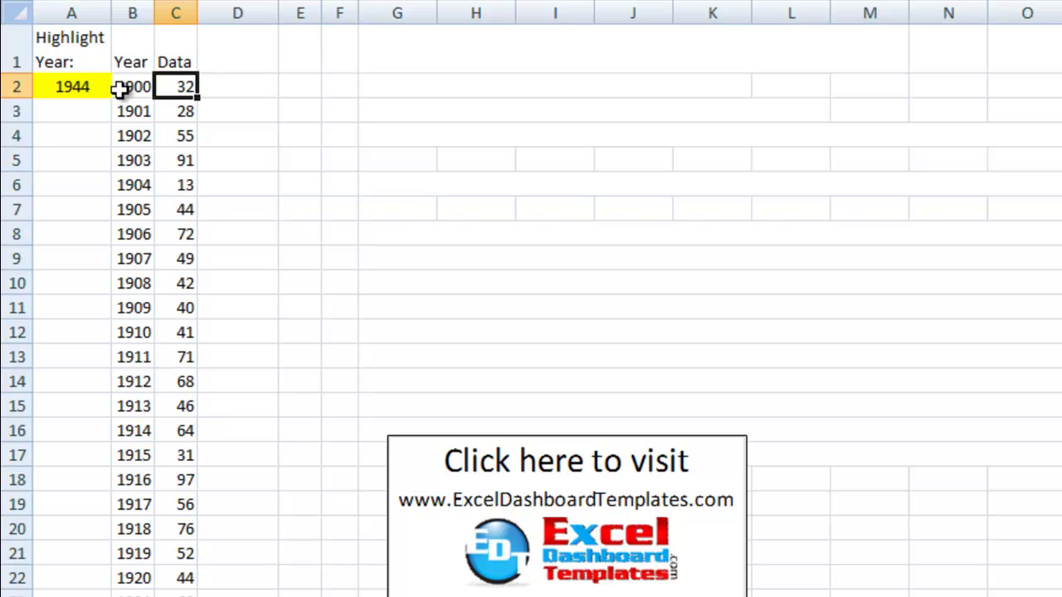
left_click(91, 86)
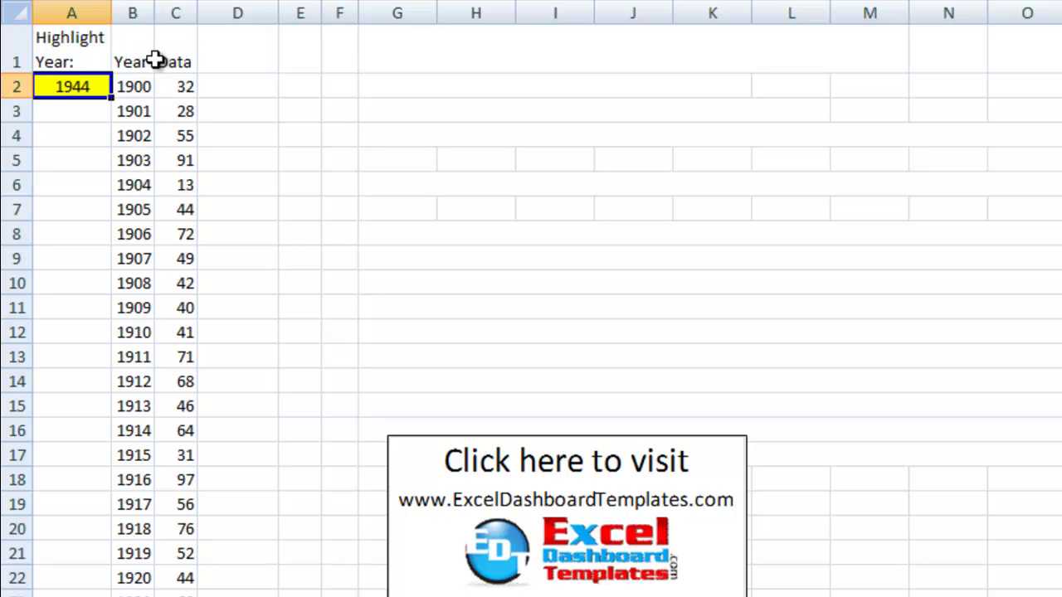
Step: Insert a blank column before Data with the header 'New Year Axis' in C1
left_click(170, 14)
right_click(174, 25)
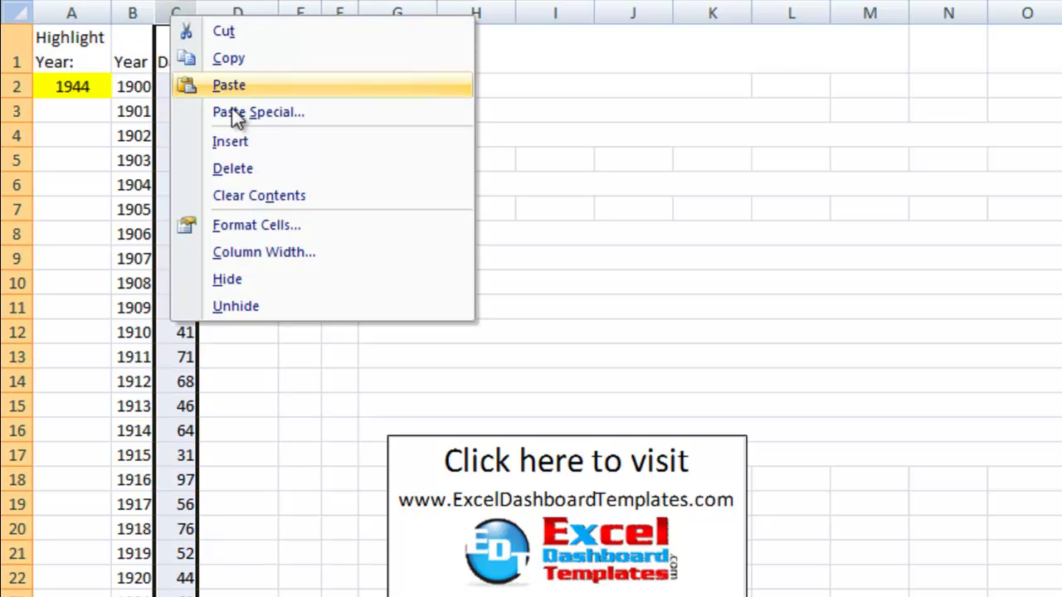
left_click(237, 142)
left_click(176, 68)
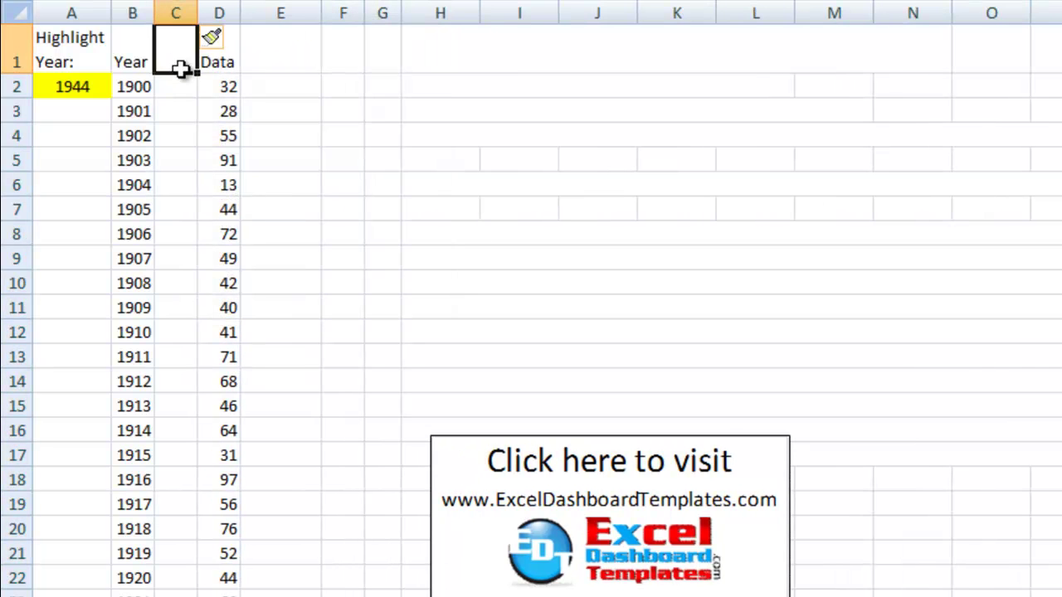
type("New Y")
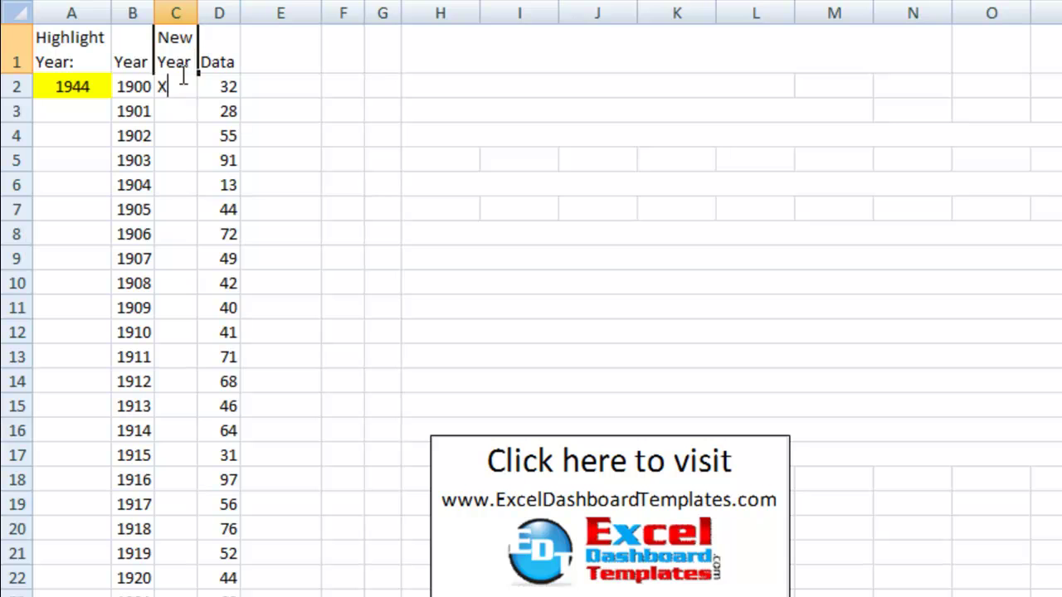
type("ear Axis")
key("Return")
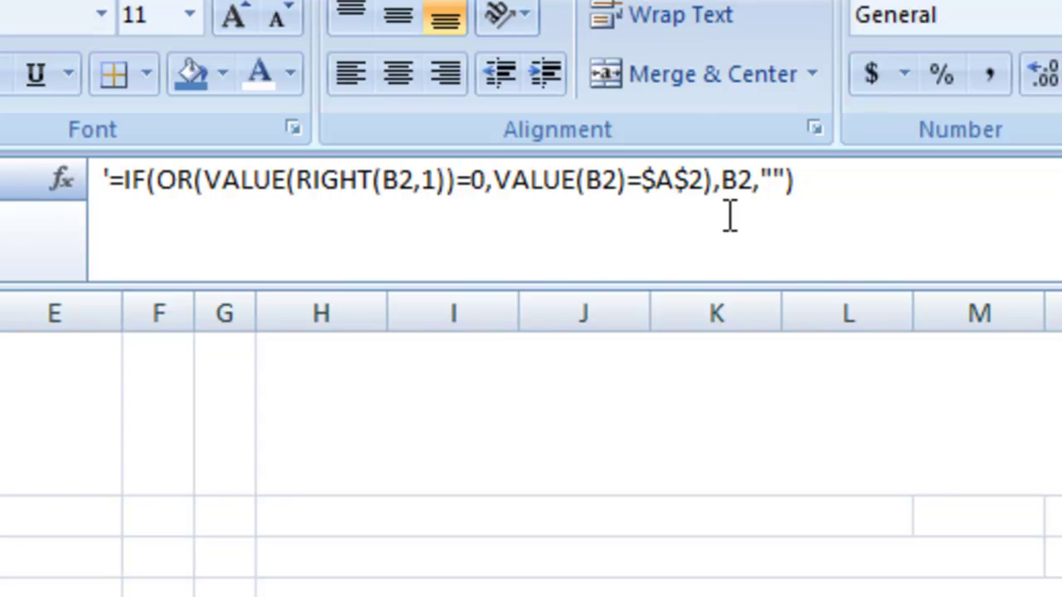
Step: Select the stored axis-label formula in Q1, excluding its leading apostrophe
left_click(805, 178)
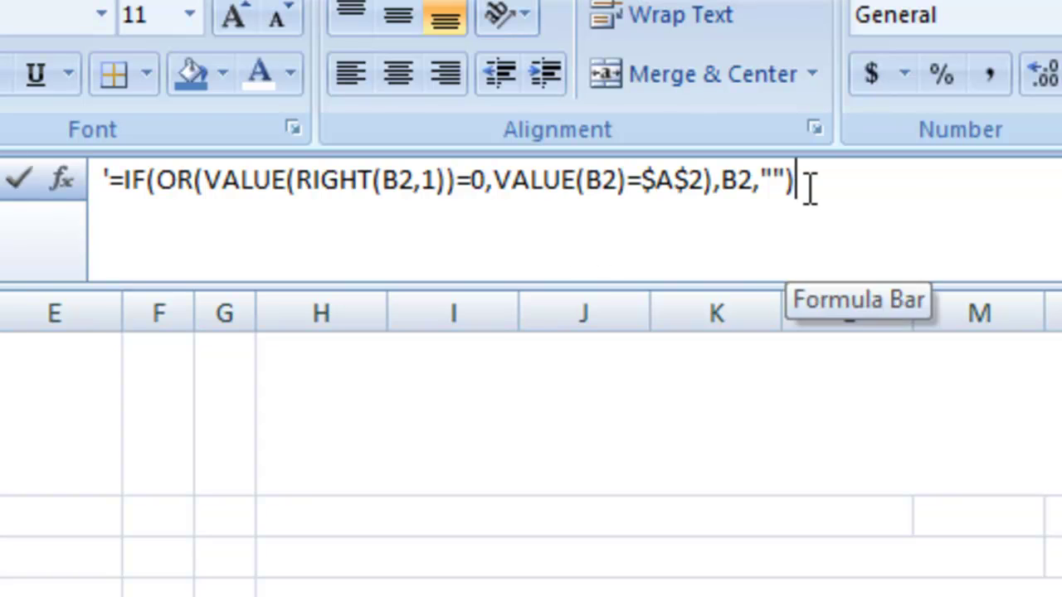
left_click_drag(820, 189, 67, 124)
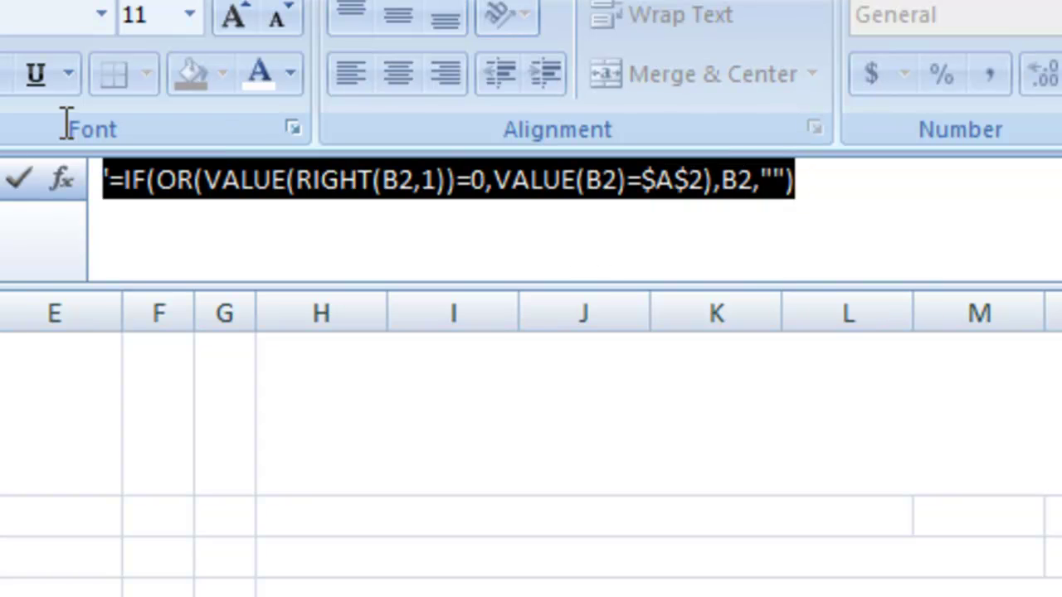
left_click(108, 184)
key("shift+End")
key("ctrl+c")
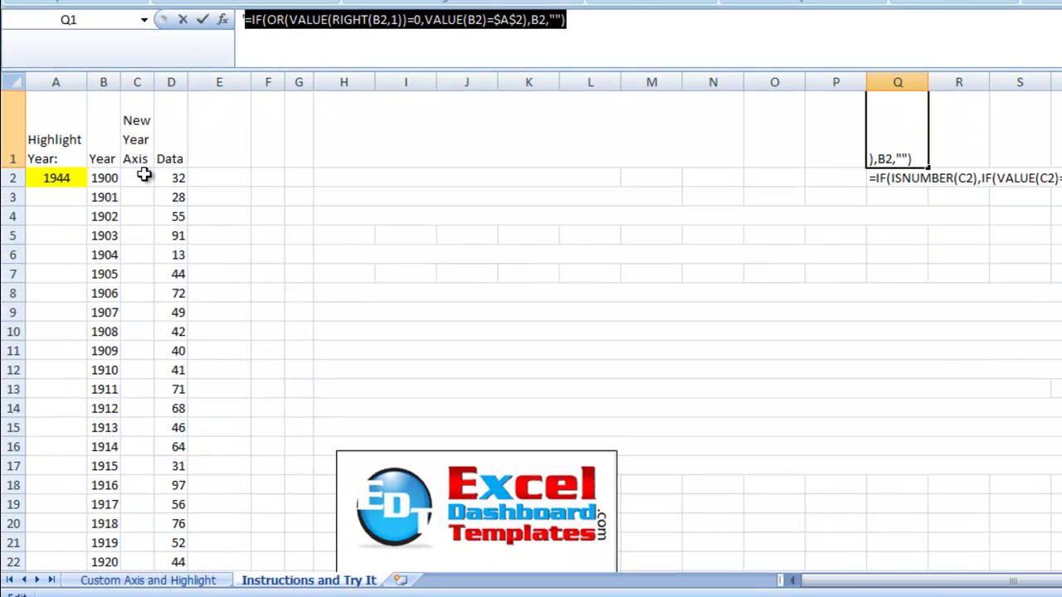
Step: Paste the IF/OR decade formula into C2 so it shows 1900
key("Escape")
left_click(143, 176)
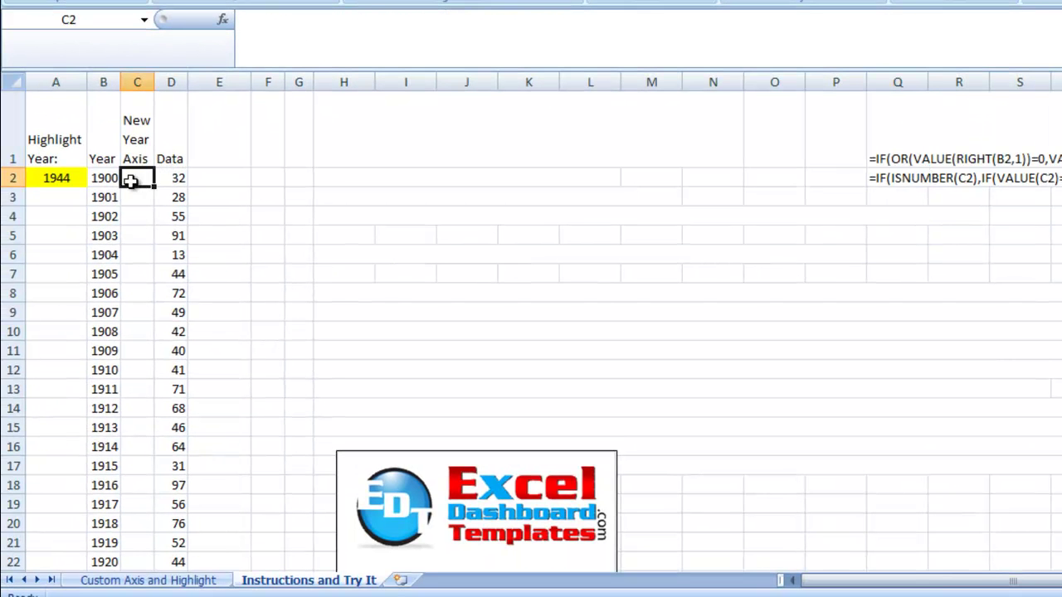
left_click(346, 18)
key("ctrl+v")
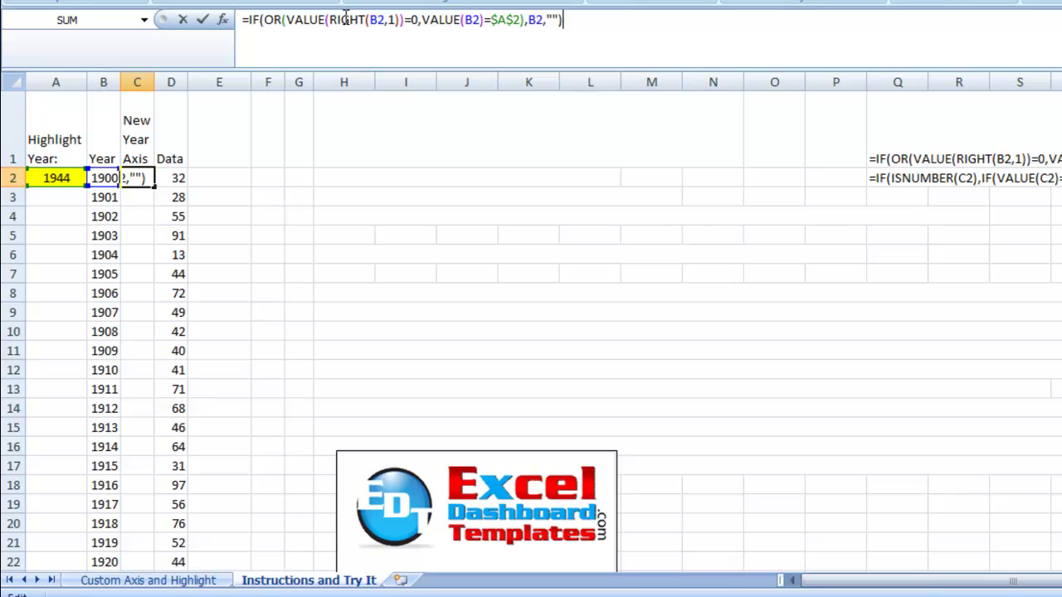
key("Return")
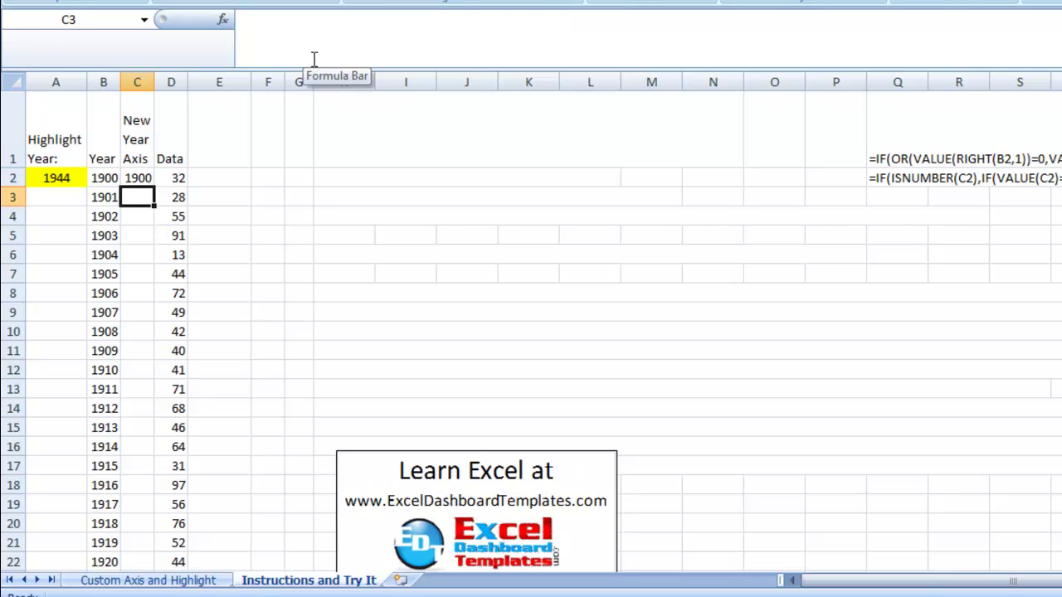
left_click_drag(312, 66, 313, 28)
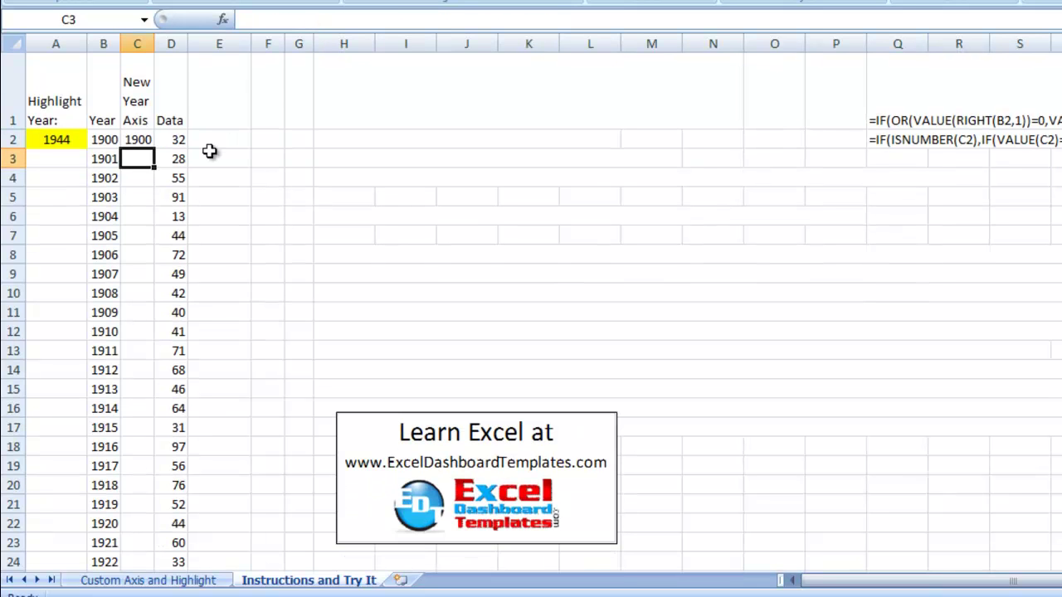
Step: Fill the C2 formula down the New Year Axis column and check C12 shows 1910
left_click(138, 136)
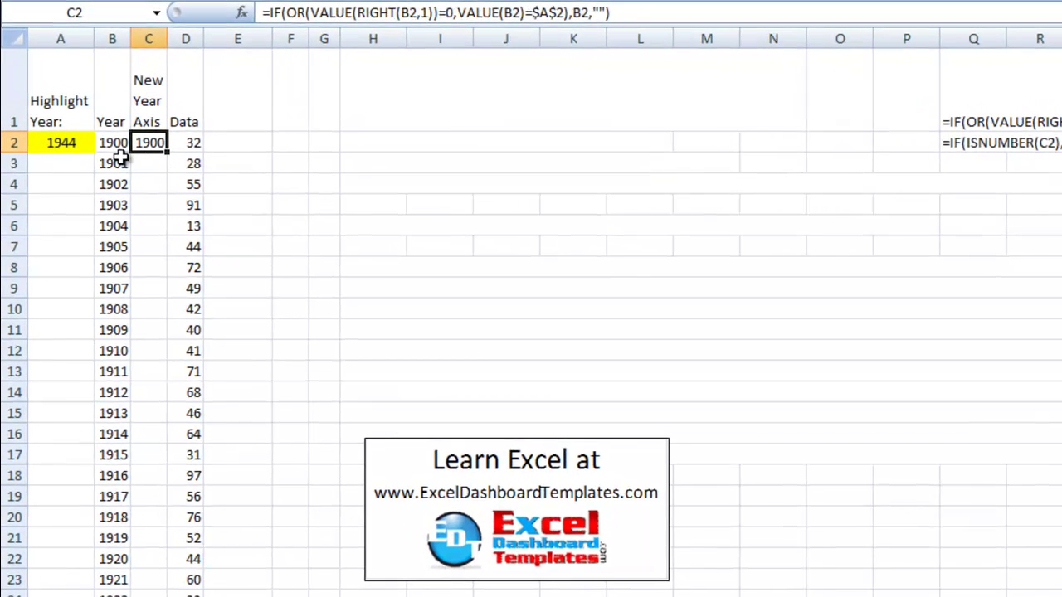
left_click_drag(168, 153, 169, 193)
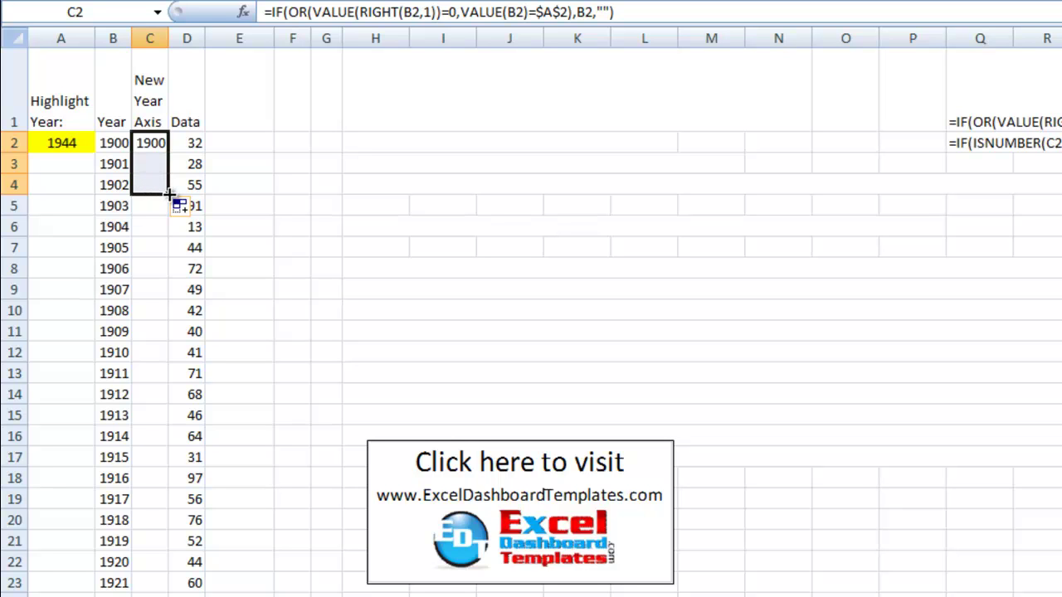
double_click(168, 193)
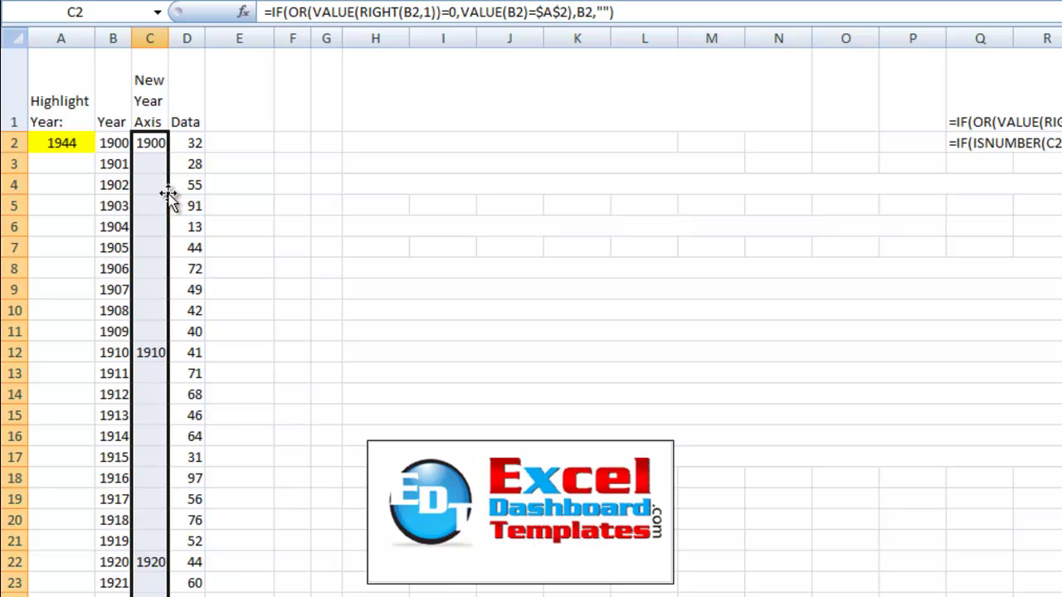
left_click(152, 355)
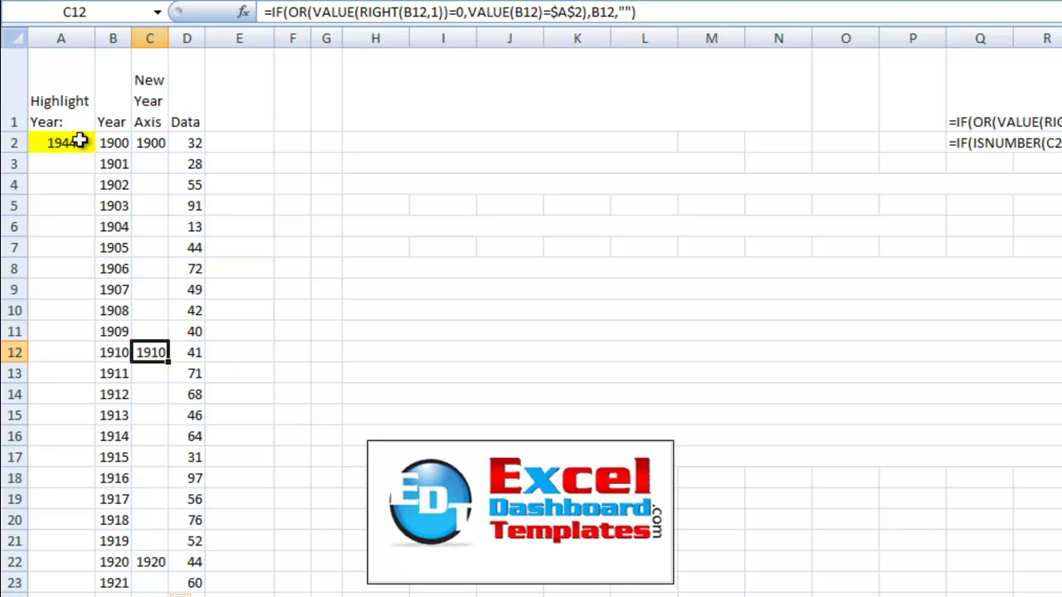
left_click(167, 142)
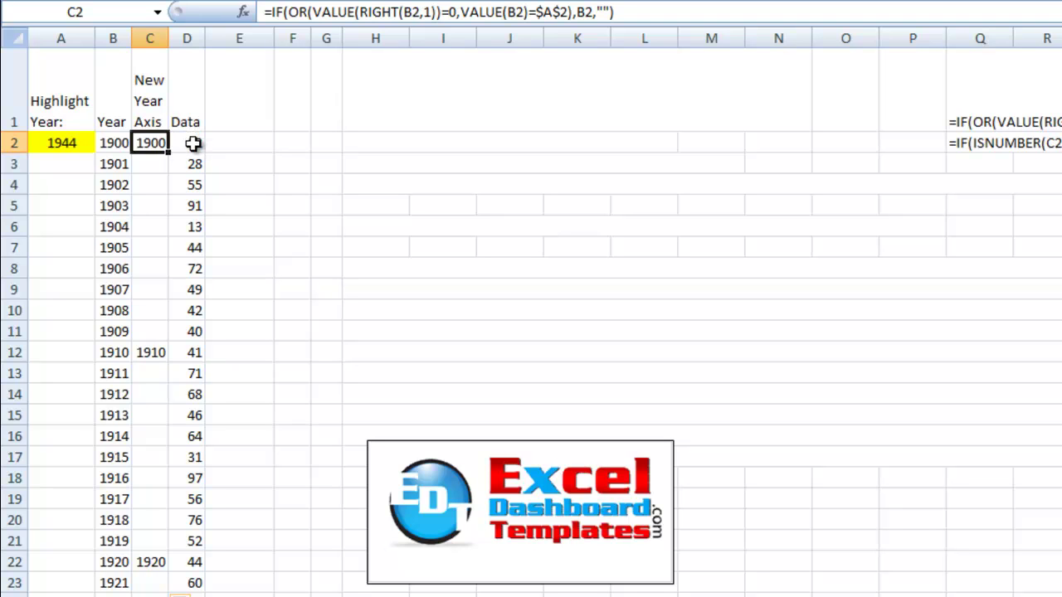
left_click(192, 142)
left_click(972, 146)
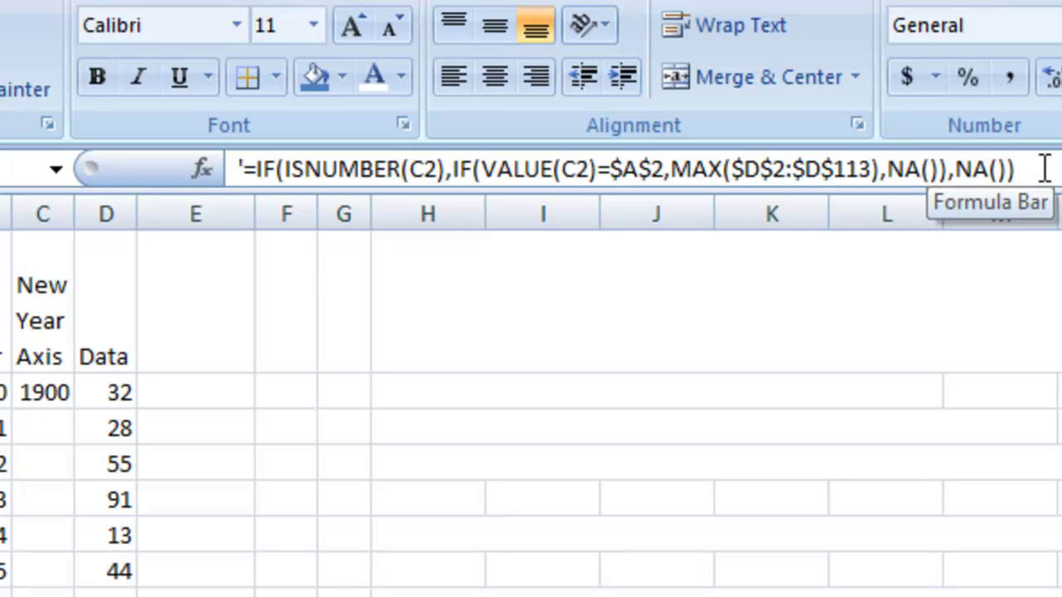
left_click_drag(1041, 169, 235, 162)
key("ctrl+c")
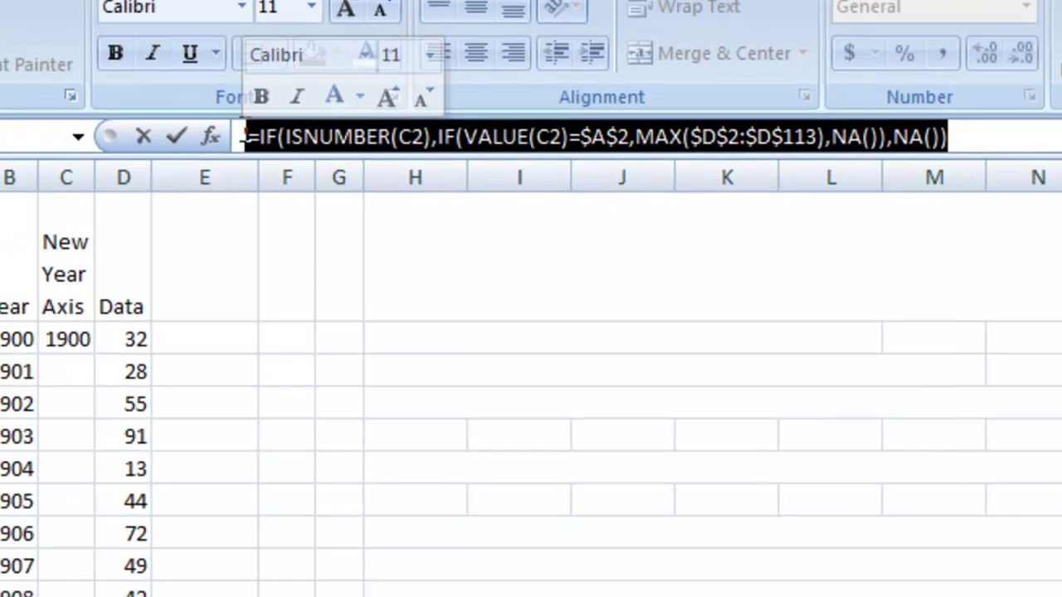
Step: Add the heading 'Highlight Column' in E1
key("Escape")
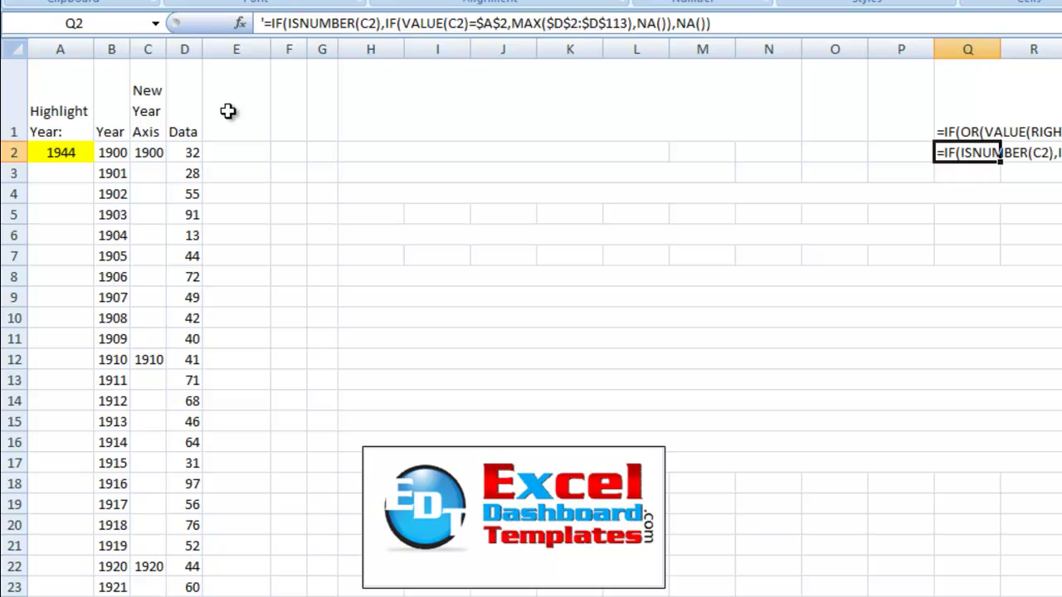
left_click(228, 112)
type("Hi")
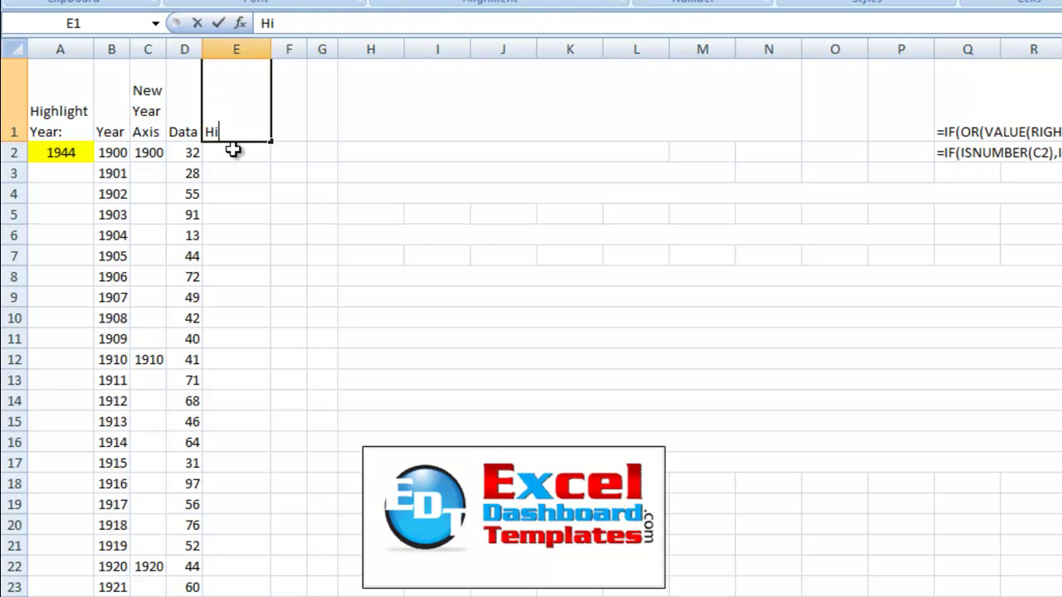
type("ghlight Column")
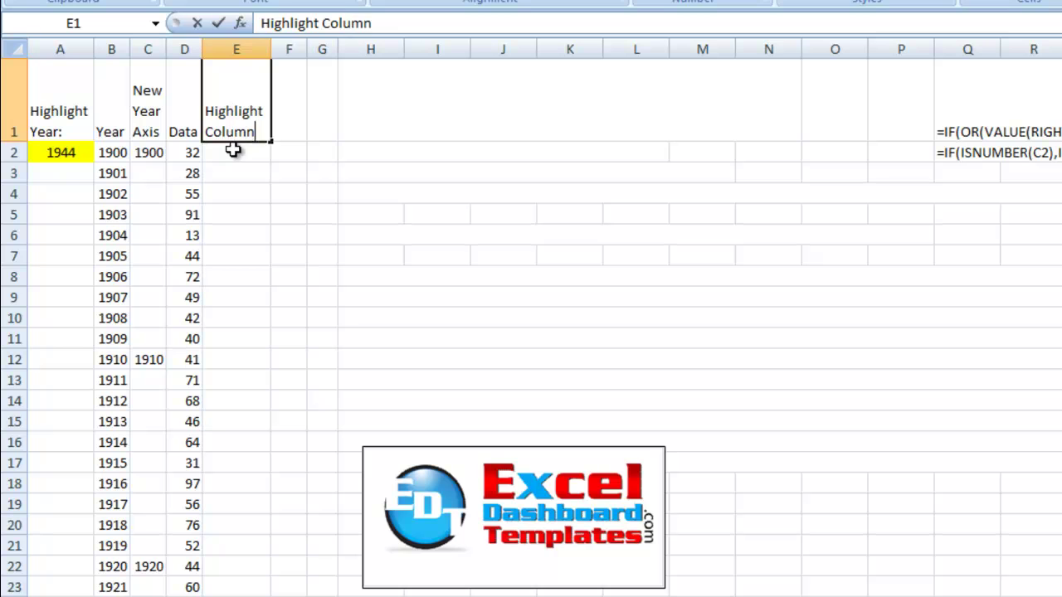
key("Return")
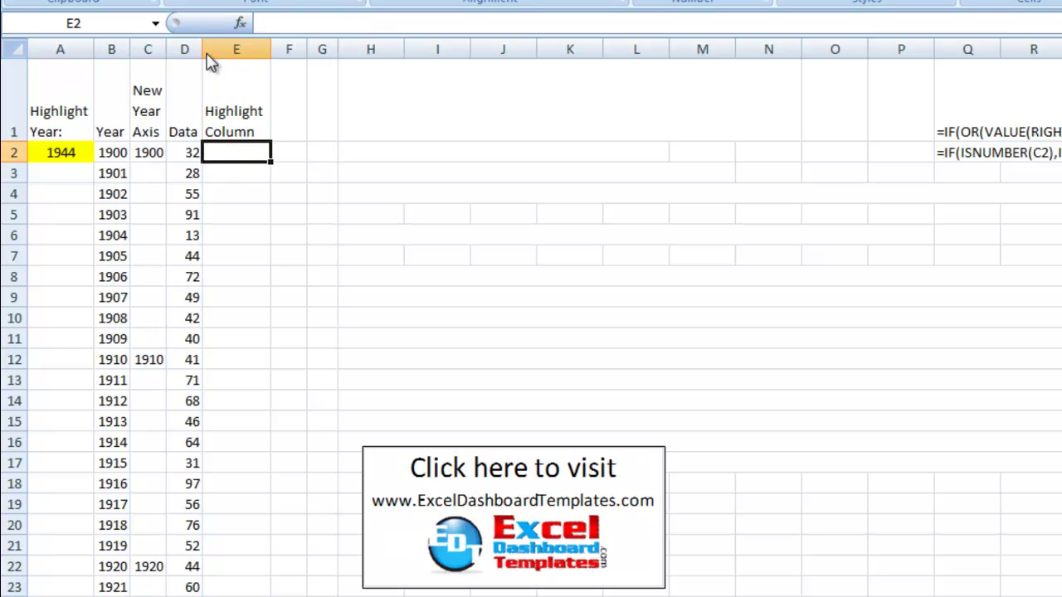
Step: Paste the highlight formula into E2 and remove its leading apostrophe
left_click(282, 27)
key("ctrl+v")
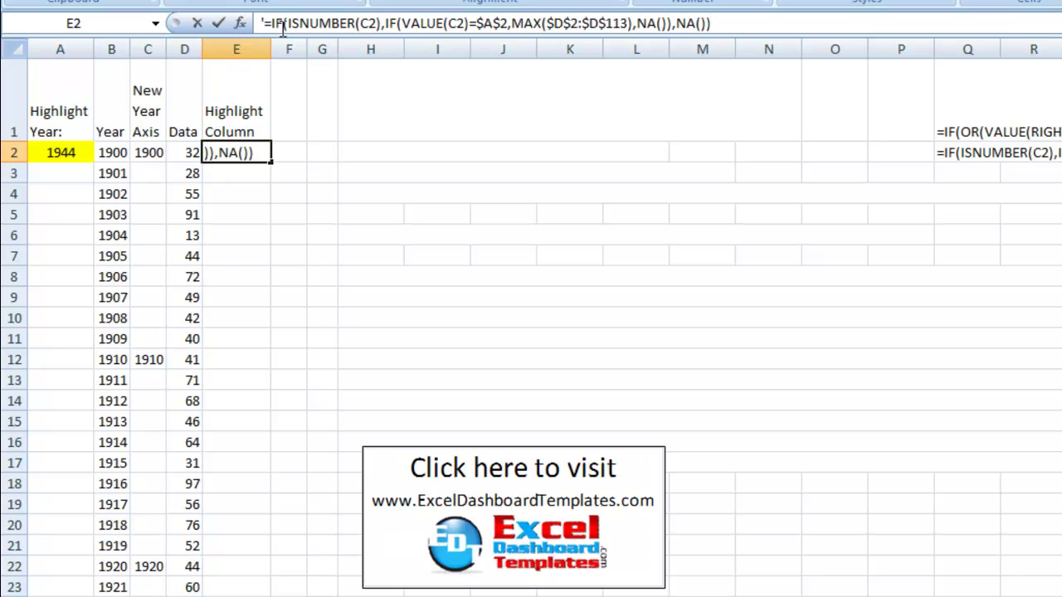
key("Home")
key("Delete")
Step: Fill the E2 highlight formula down column E and confirm the 1944 row shows 97
key("Return")
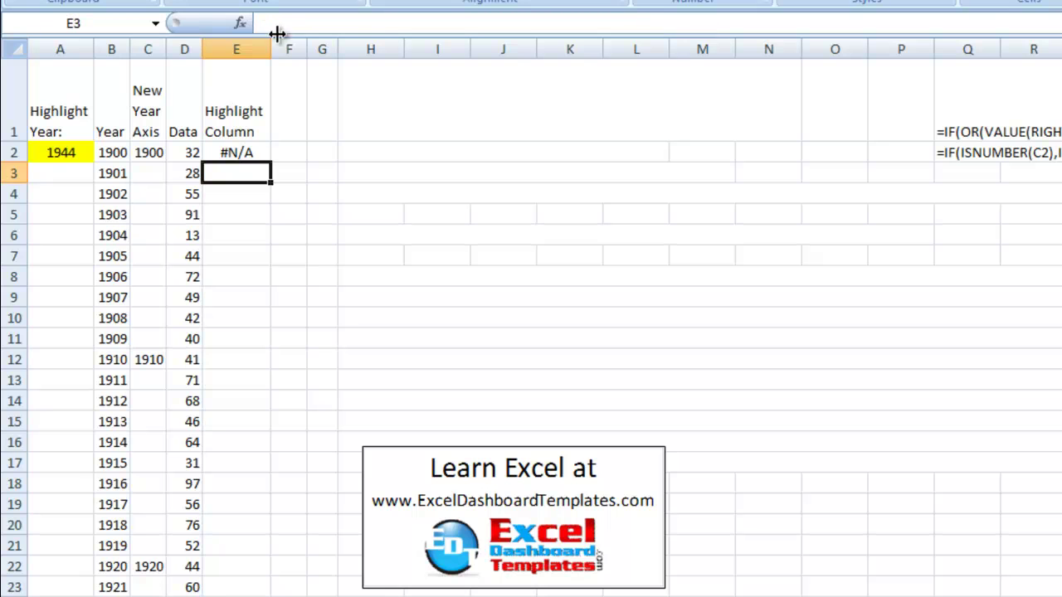
left_click(248, 149)
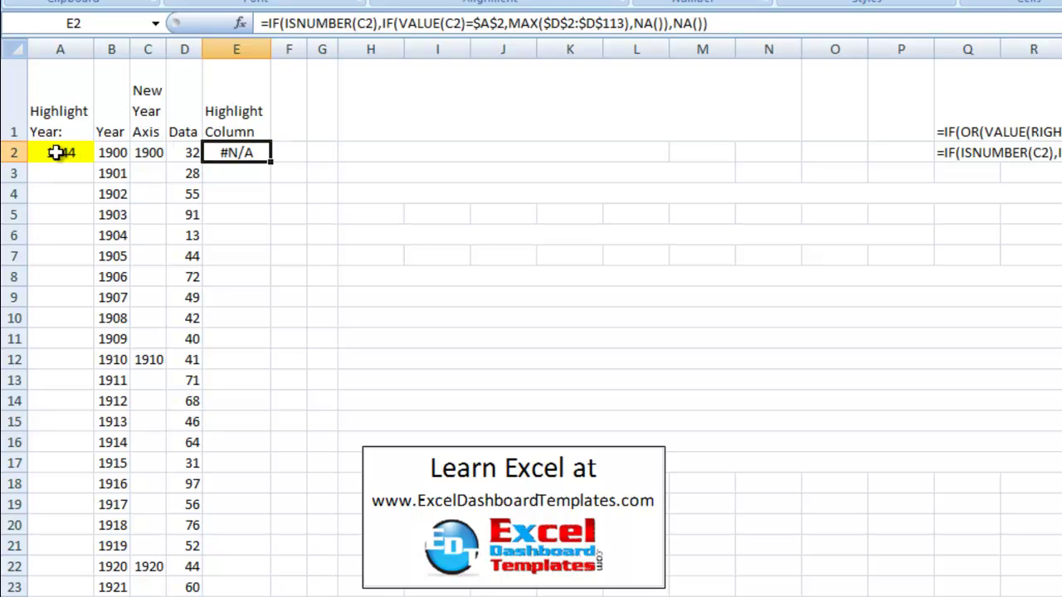
double_click(272, 166)
left_click(221, 191)
key("Page_Down")
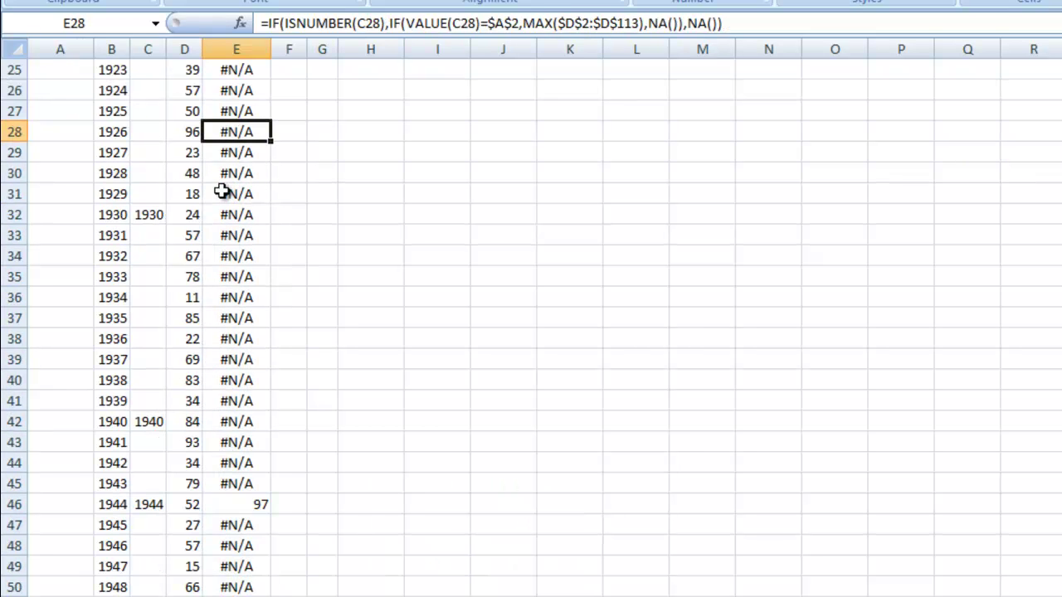
left_click(156, 502)
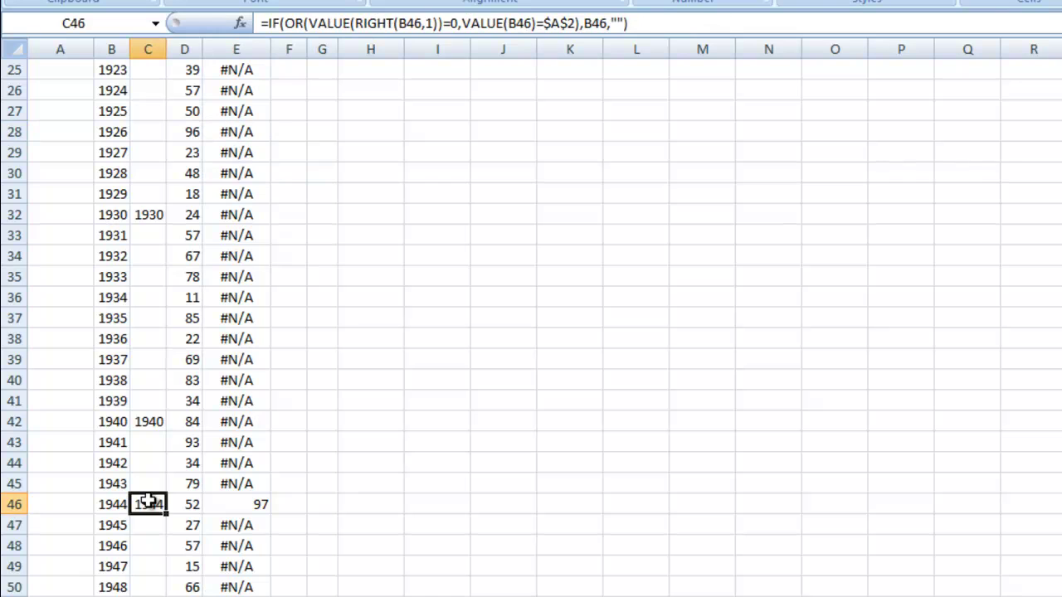
left_click(238, 504)
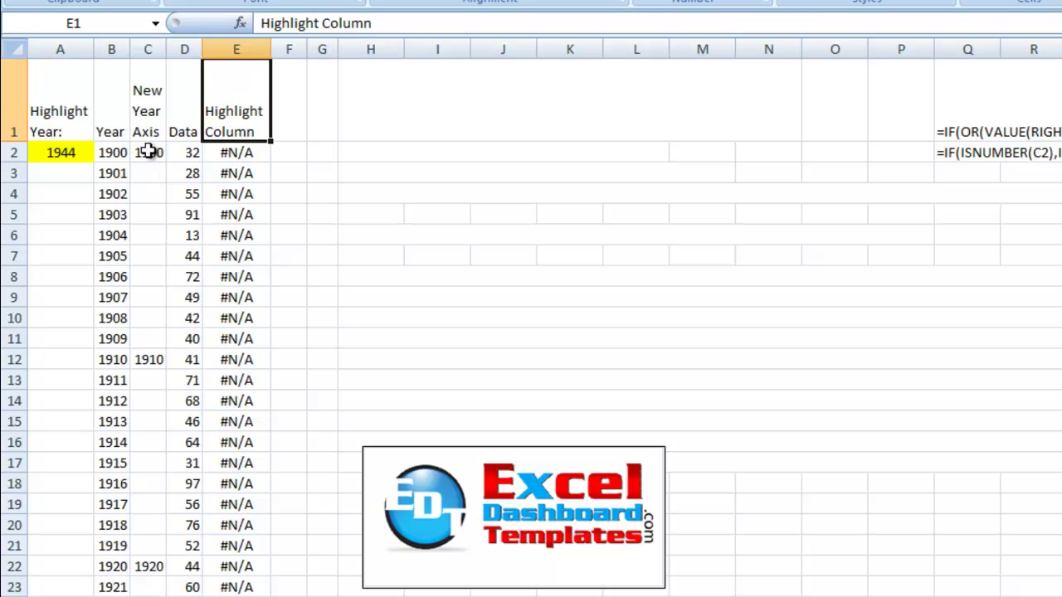
Step: Insert a 2-D line chart from the New Year Axis, Data and Highlight Column range
left_click(150, 111)
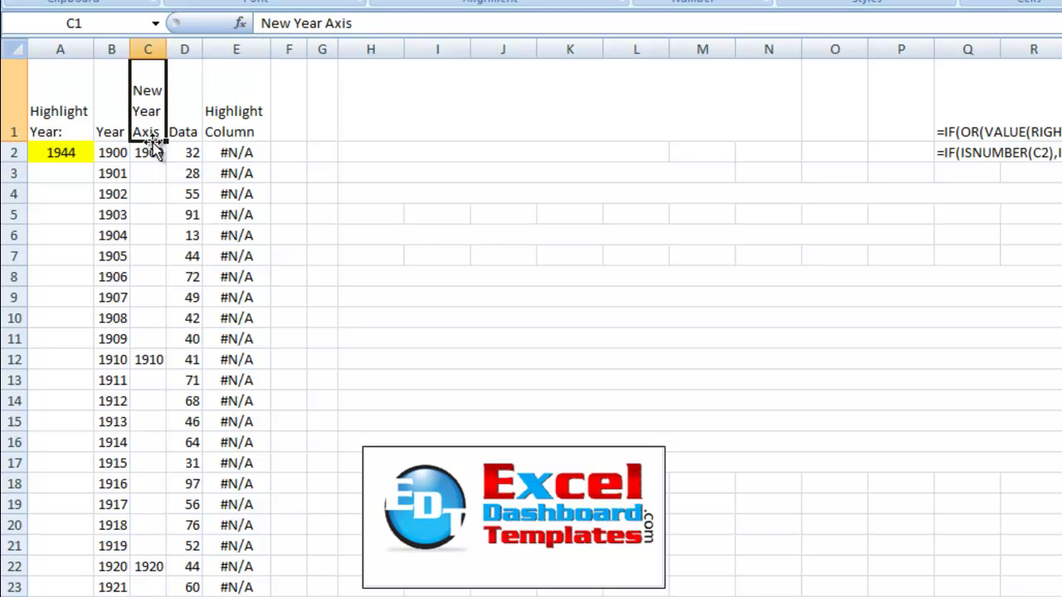
left_click(153, 148)
key("Up")
key("shift+Right")
key("shift+Right")
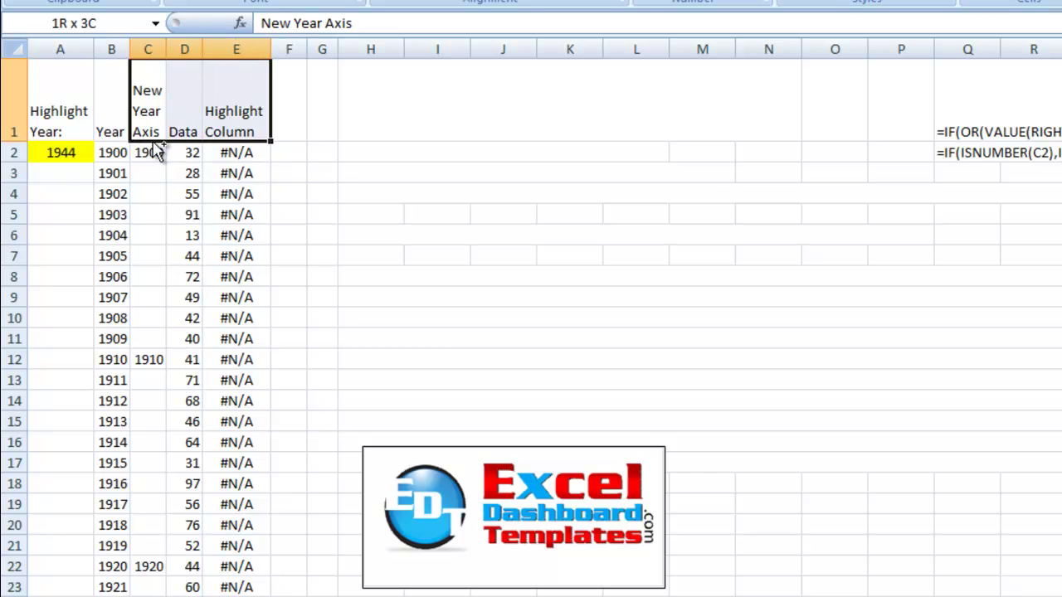
key("ctrl+shift+Down")
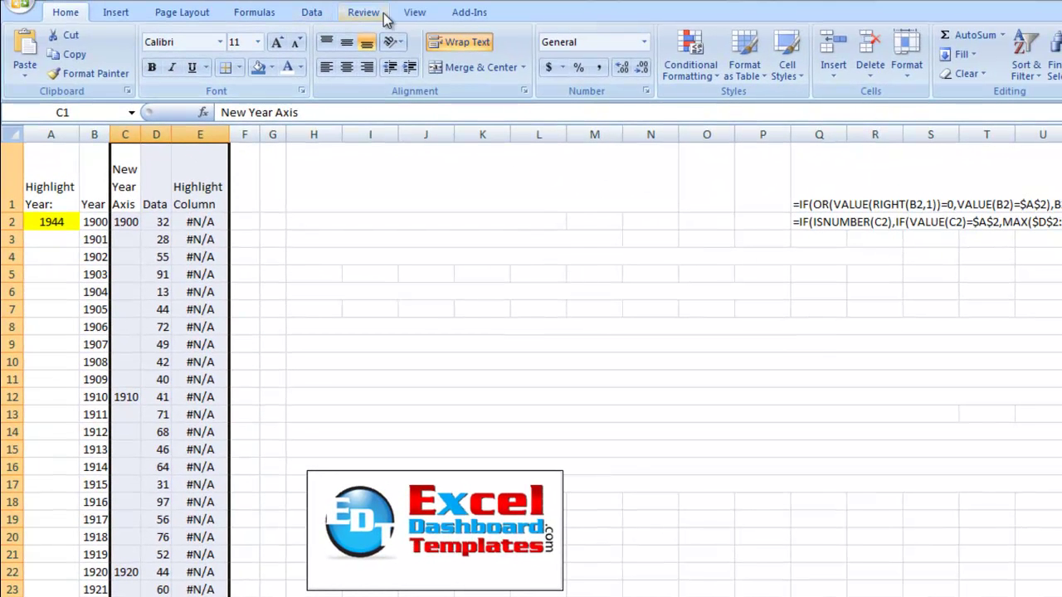
left_click(124, 14)
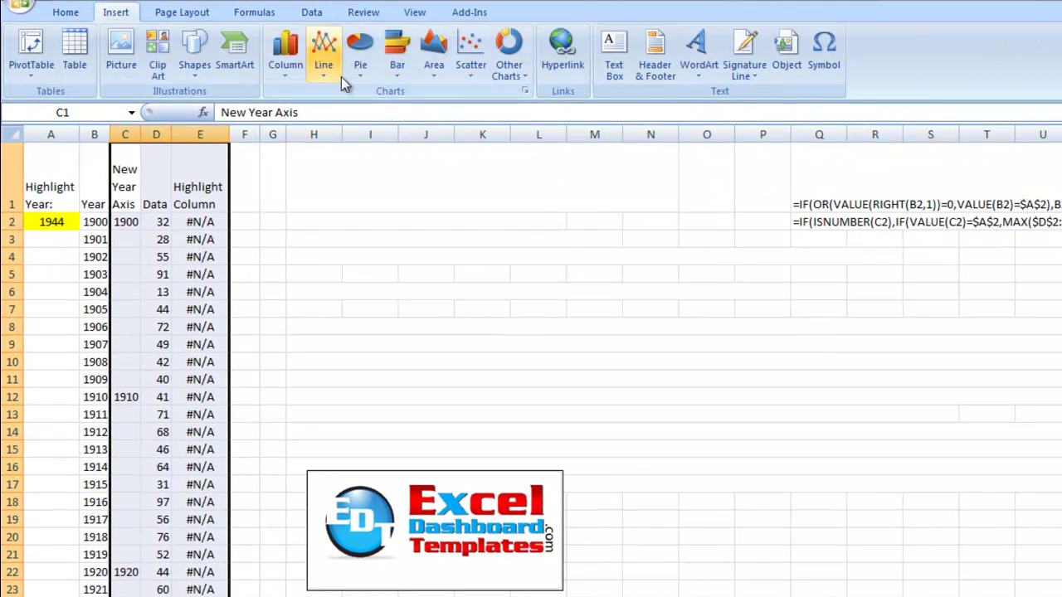
left_click(316, 68)
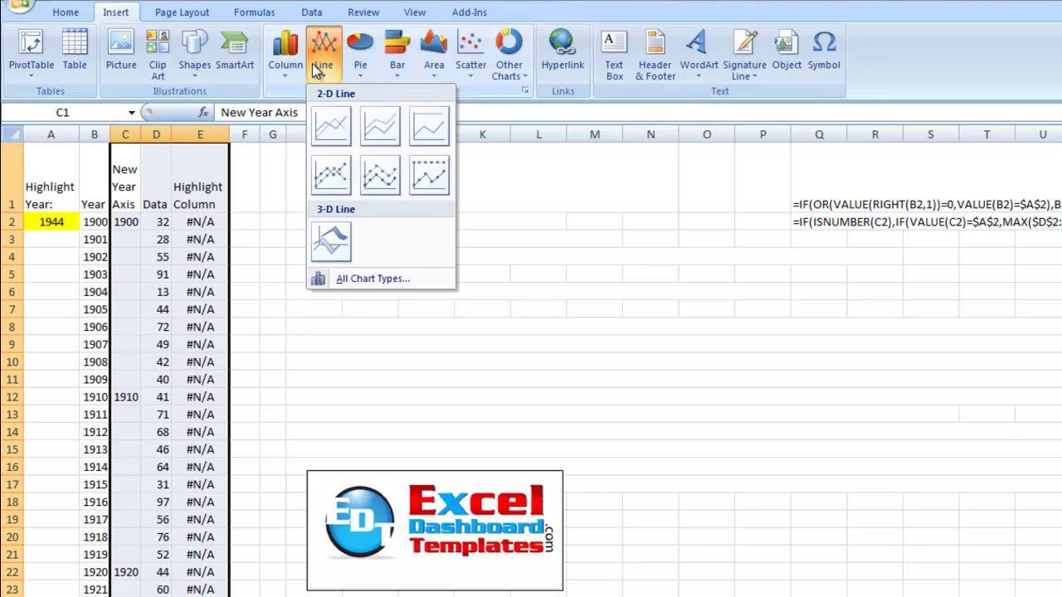
left_click(333, 127)
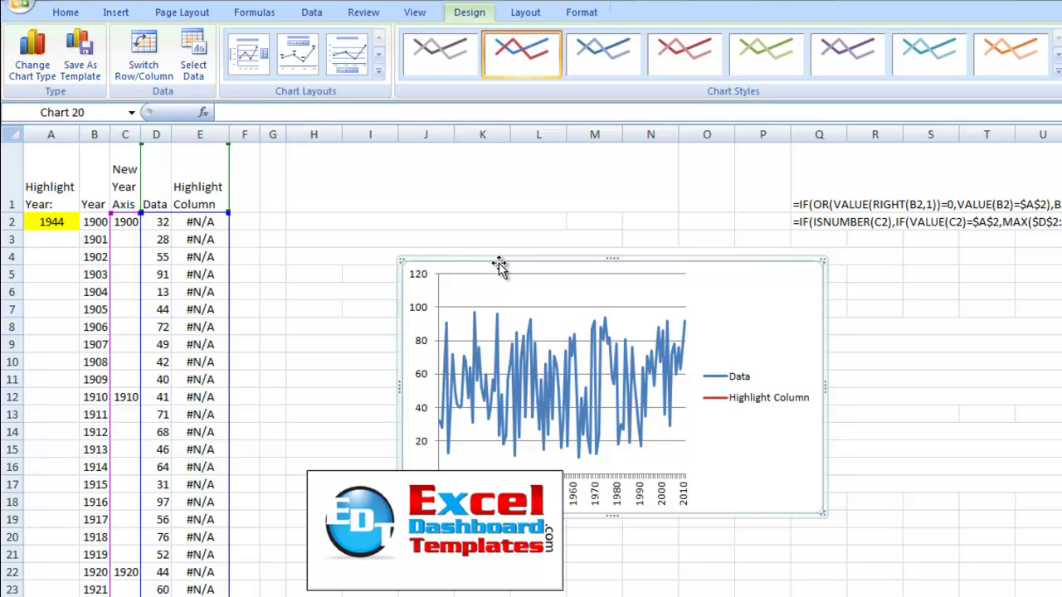
Step: Move the chart beside the data, make it wider and taller, and delete its legend
left_click_drag(499, 264, 341, 158)
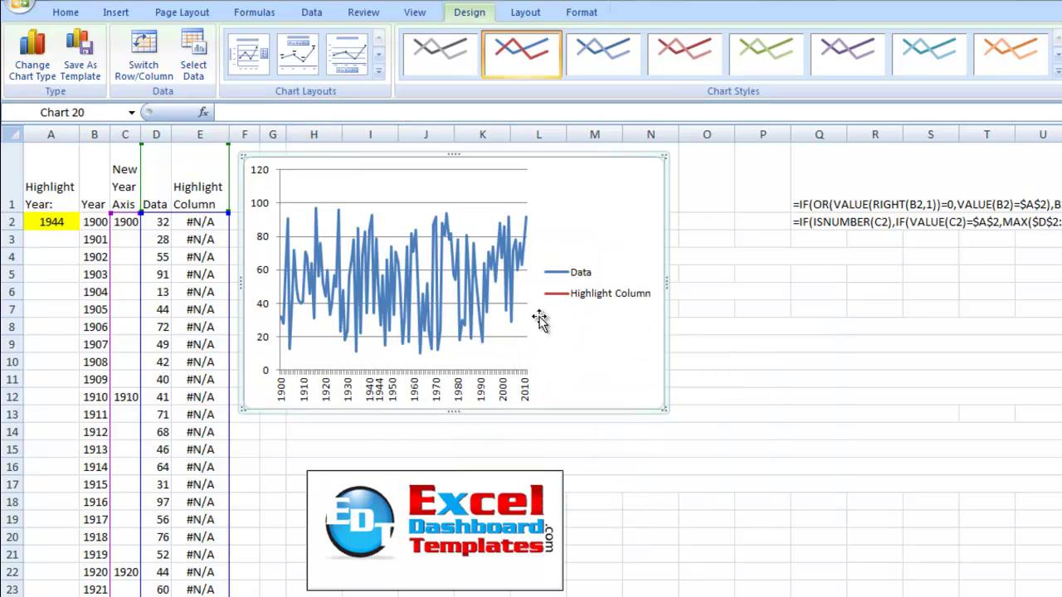
left_click_drag(668, 281, 780, 252)
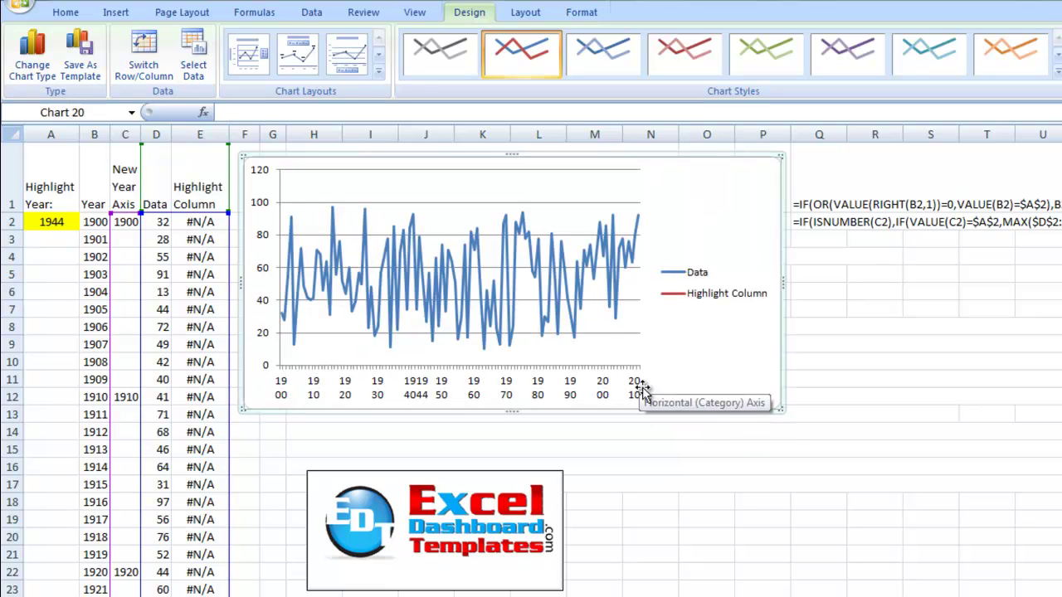
left_click(479, 397)
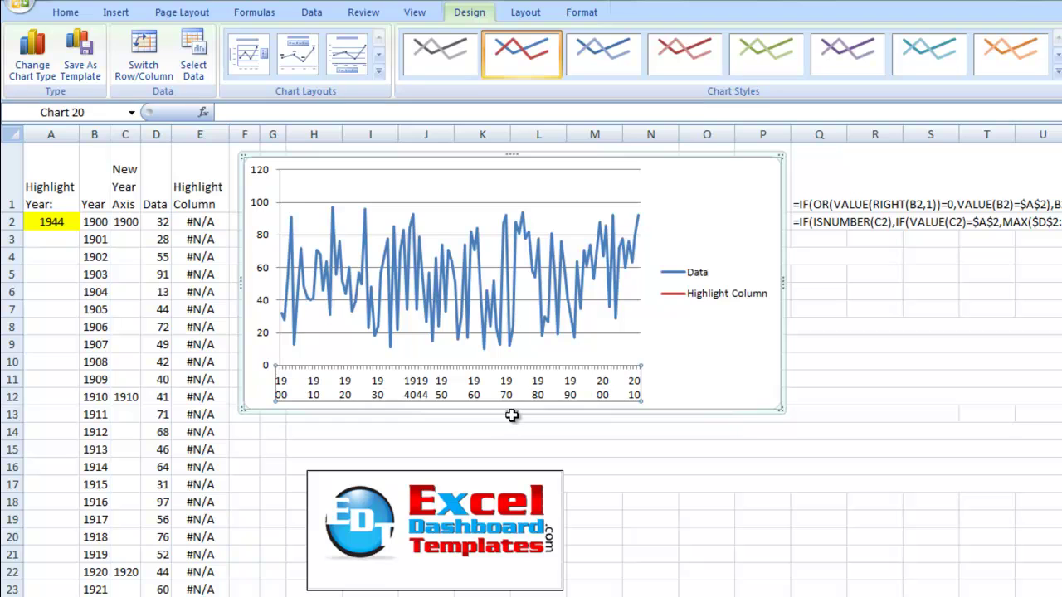
left_click_drag(512, 412, 513, 457)
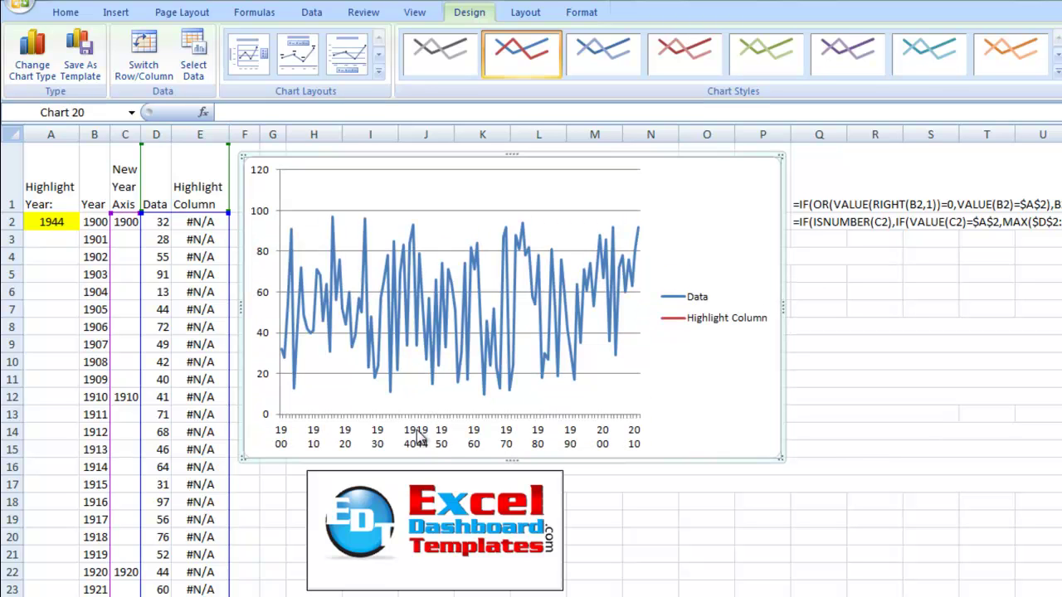
left_click(706, 307)
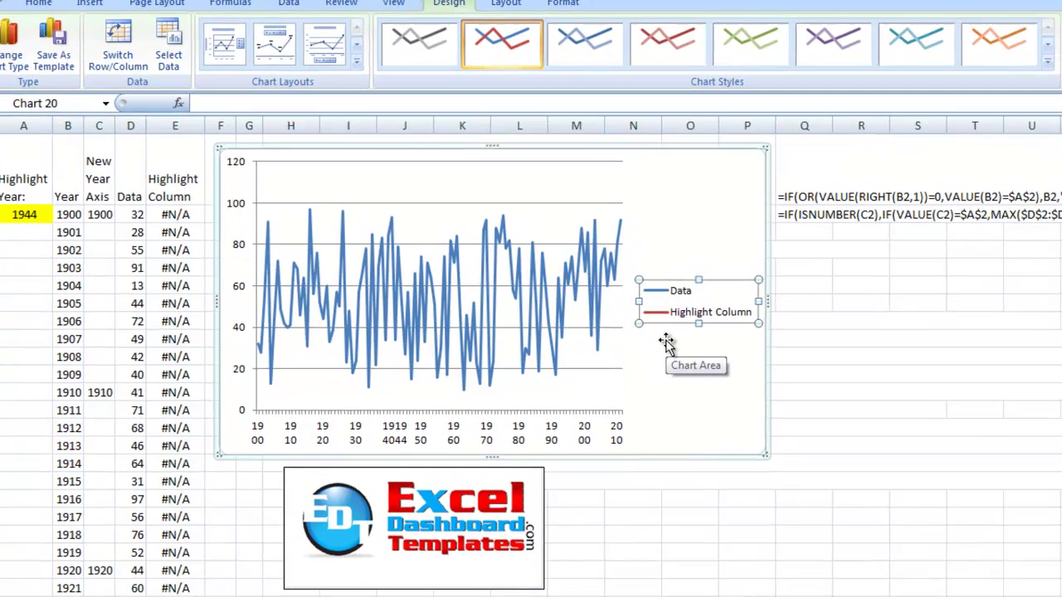
key("Delete")
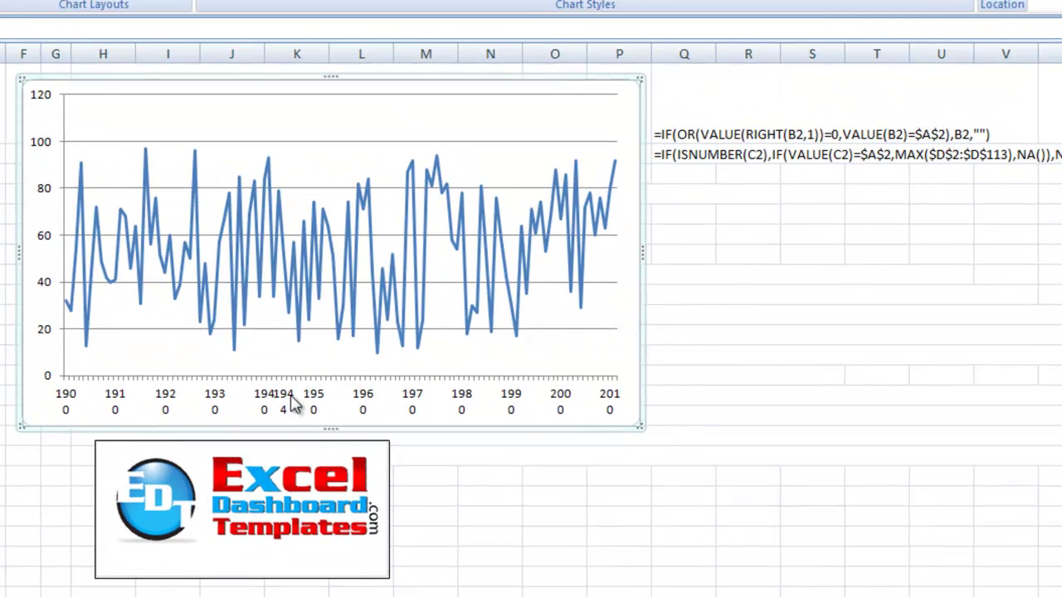
Step: Set the horizontal axis text direction to 'Rotate all text 270°'
left_click(326, 412)
right_click(292, 405)
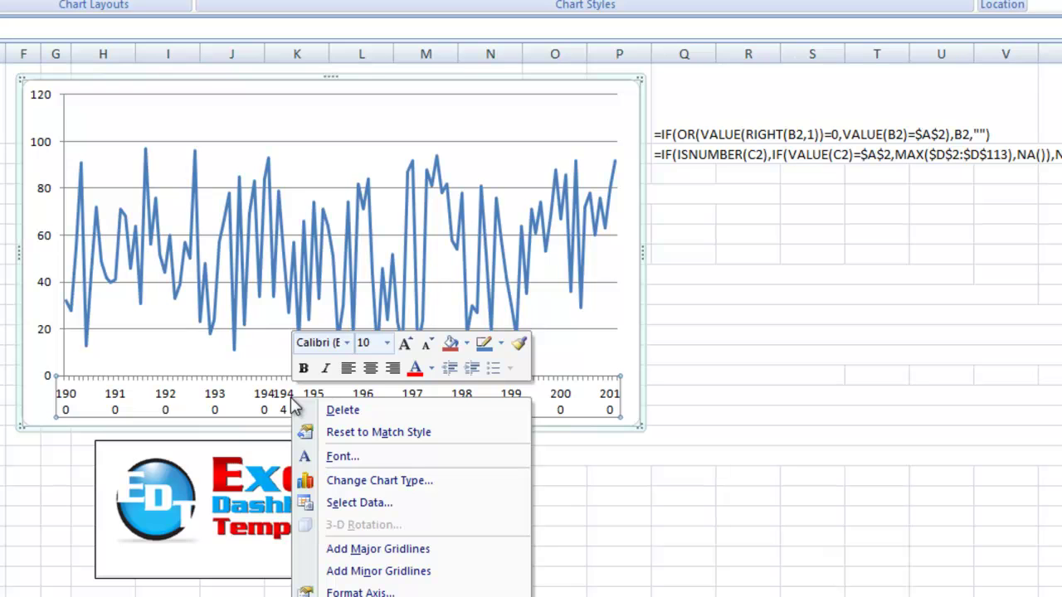
left_click(353, 592)
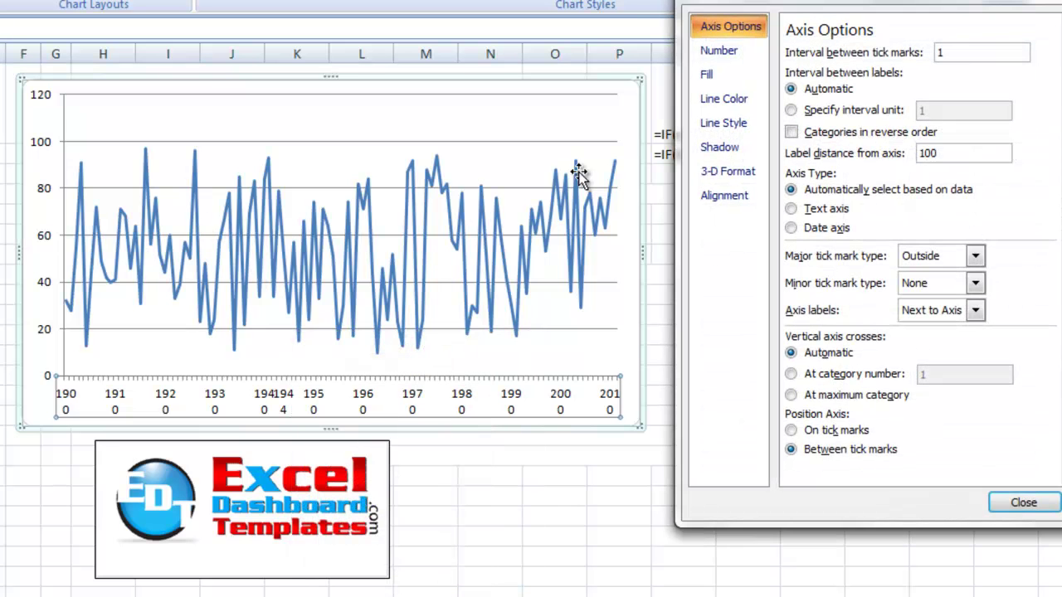
left_click(726, 205)
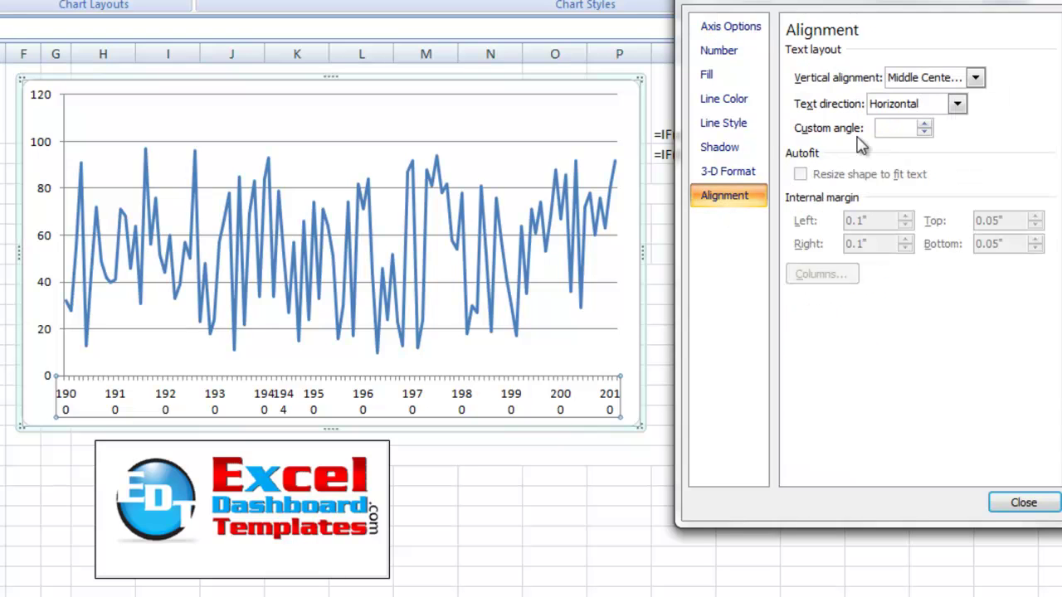
left_click(911, 106)
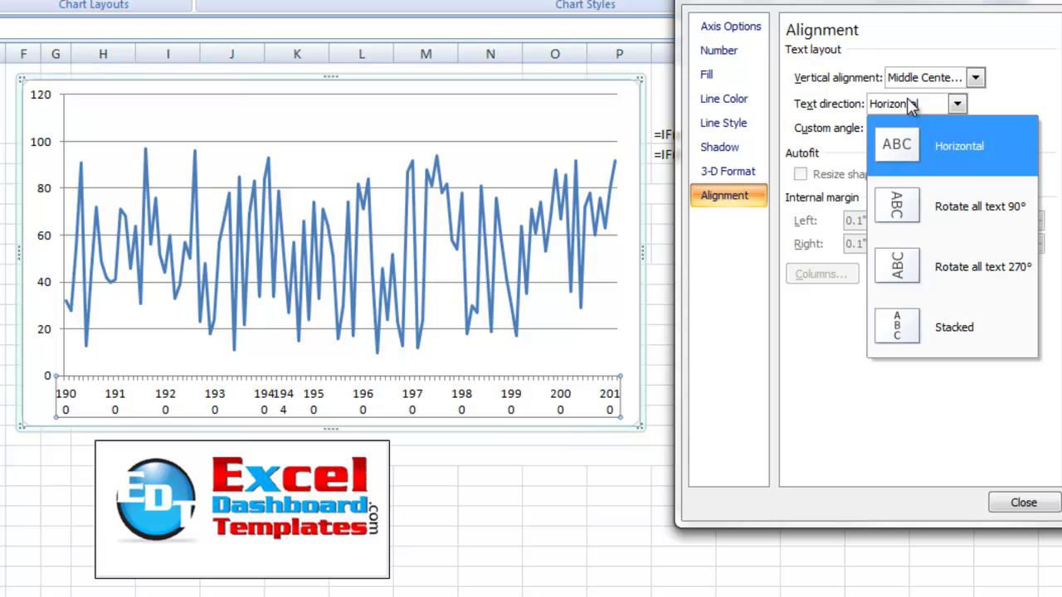
left_click(910, 270)
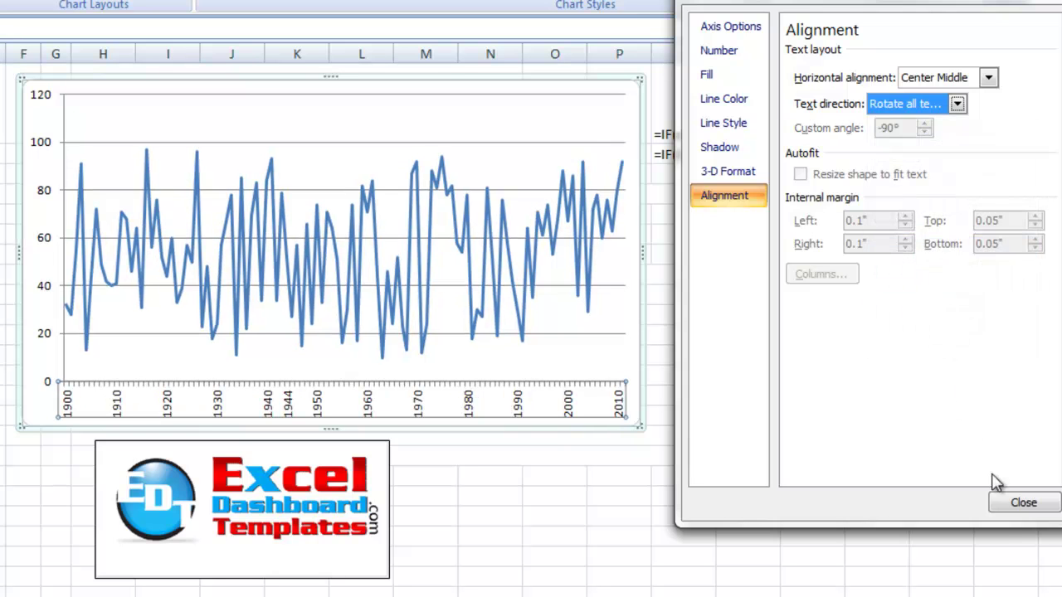
left_click(1016, 504)
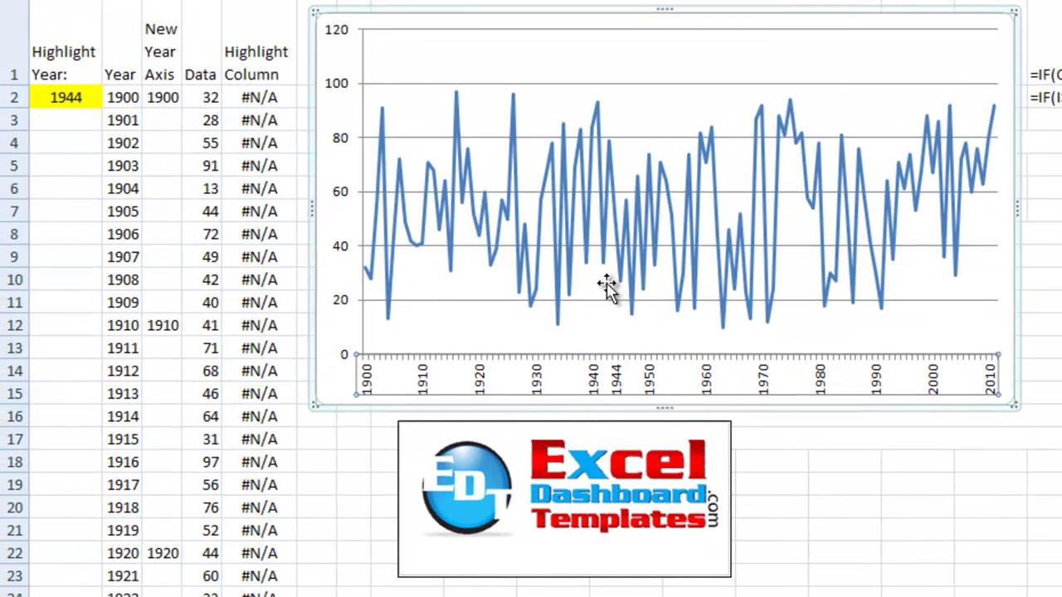
Step: Enter 1987 as the highlight year in A2 and select the chart
left_click(91, 96)
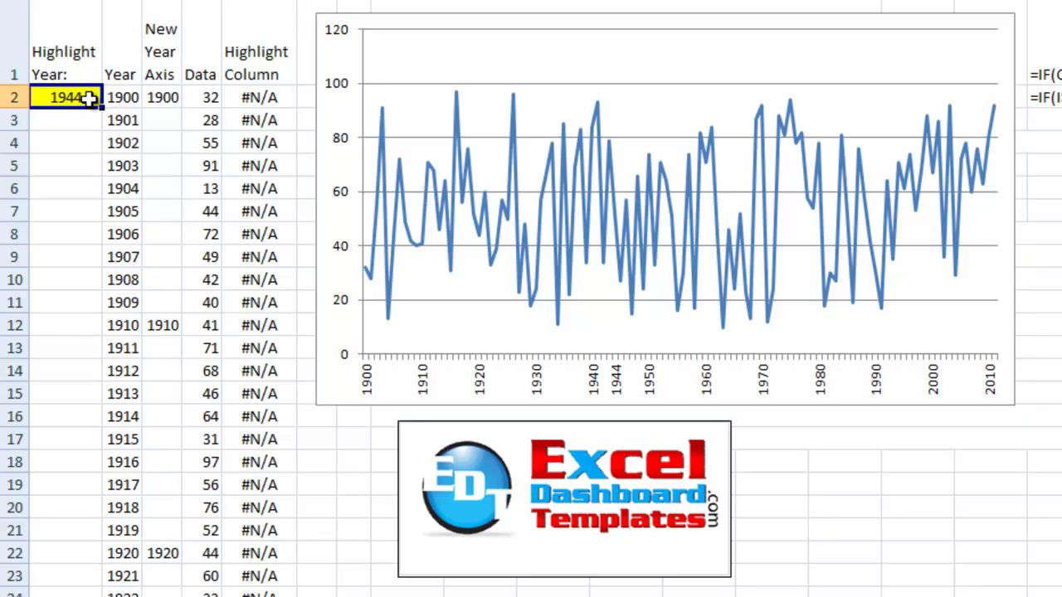
type("1987")
key("Return")
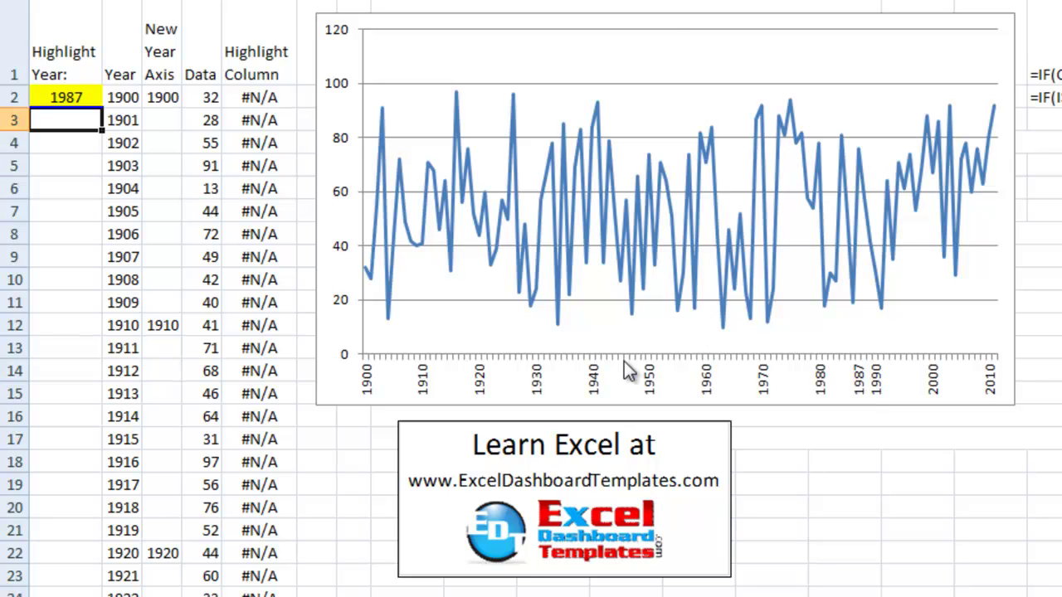
left_click(624, 336)
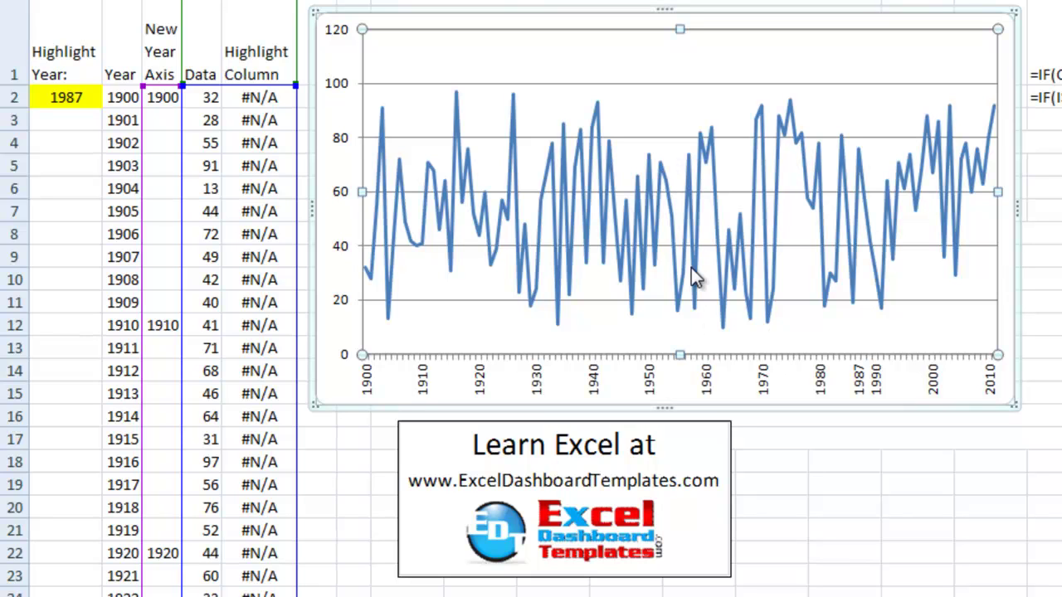
mouse_move(691, 267)
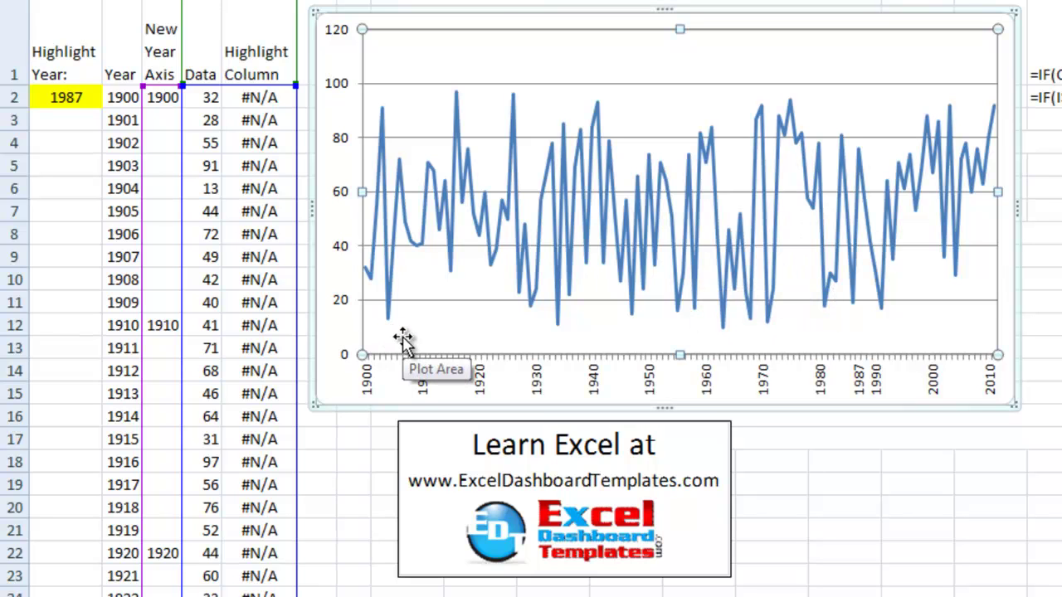
Step: Select the chart's Data line and cycle the selection to the hidden Highlight Column series
left_click(557, 236)
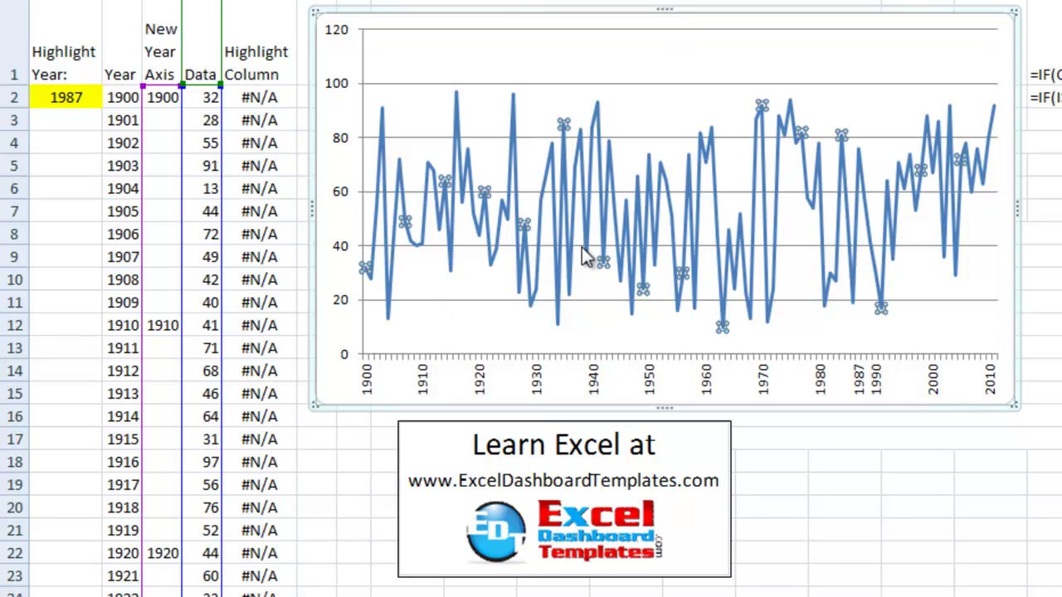
key("Down")
key("Up")
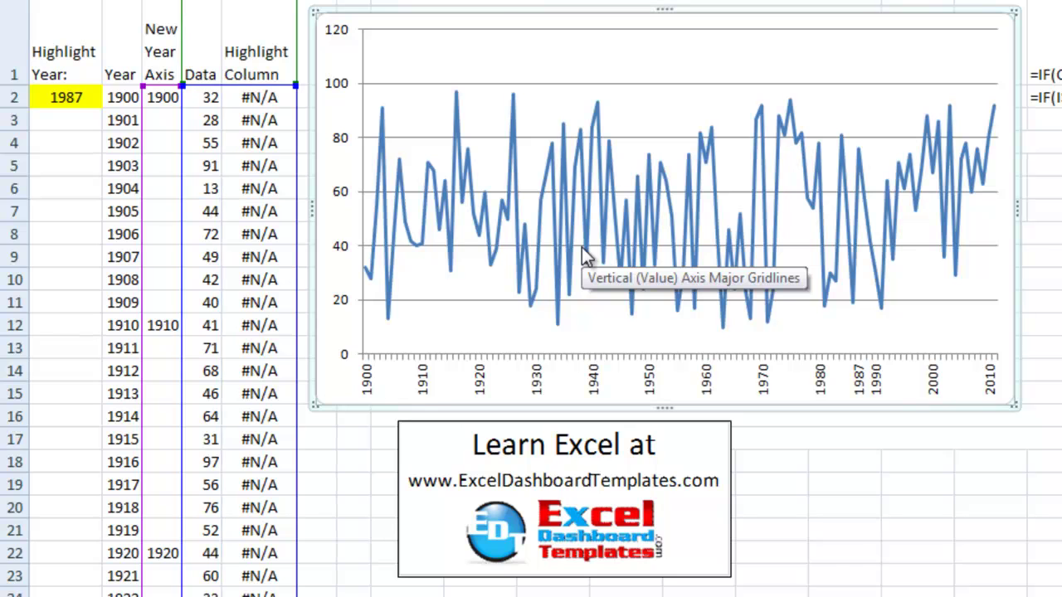
key("Up")
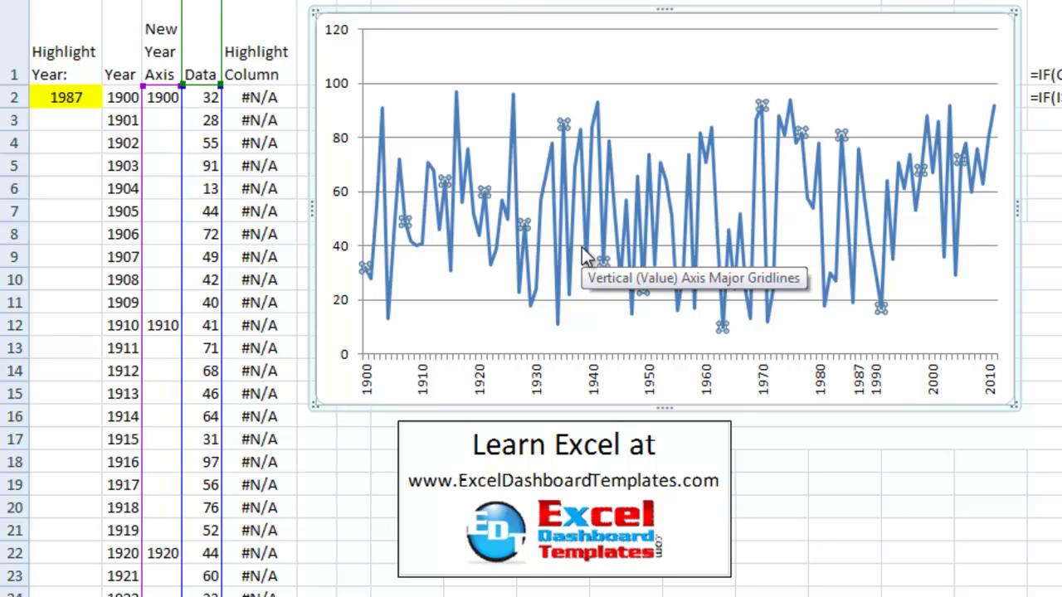
key("Down")
key("Down")
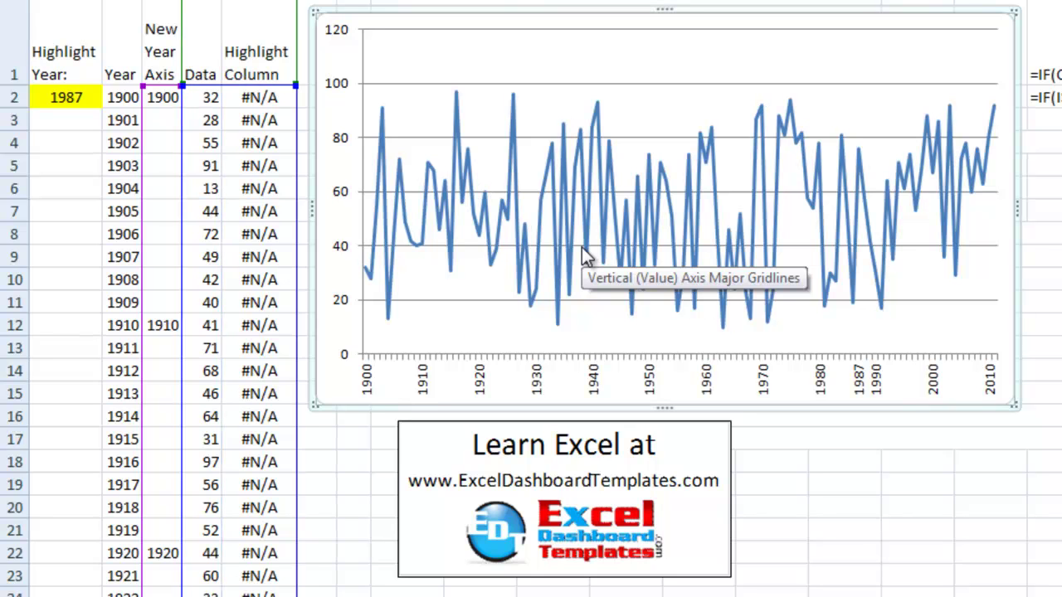
key("Up")
key("Up")
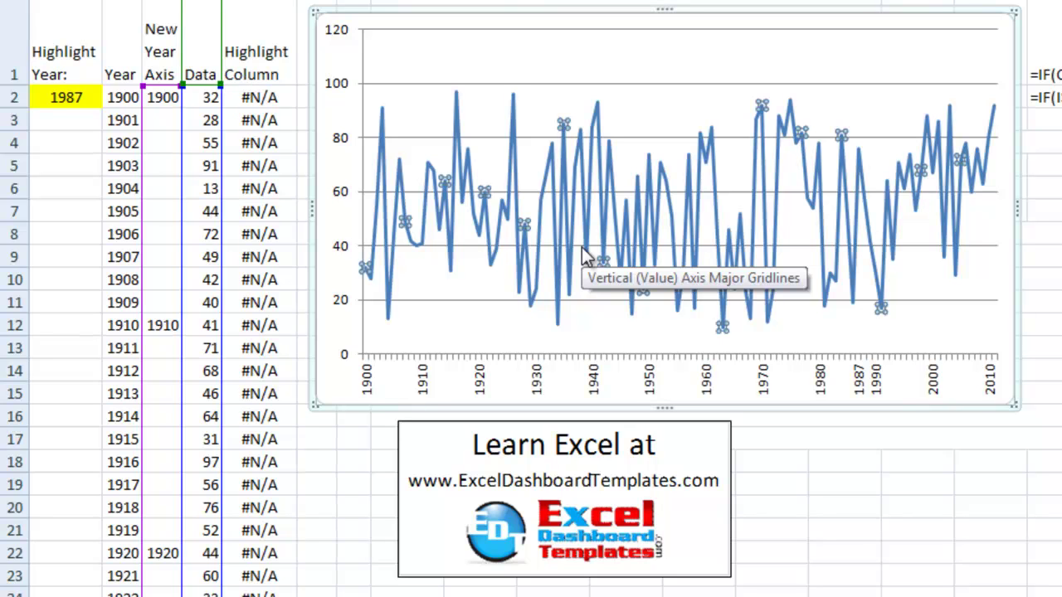
key("Down")
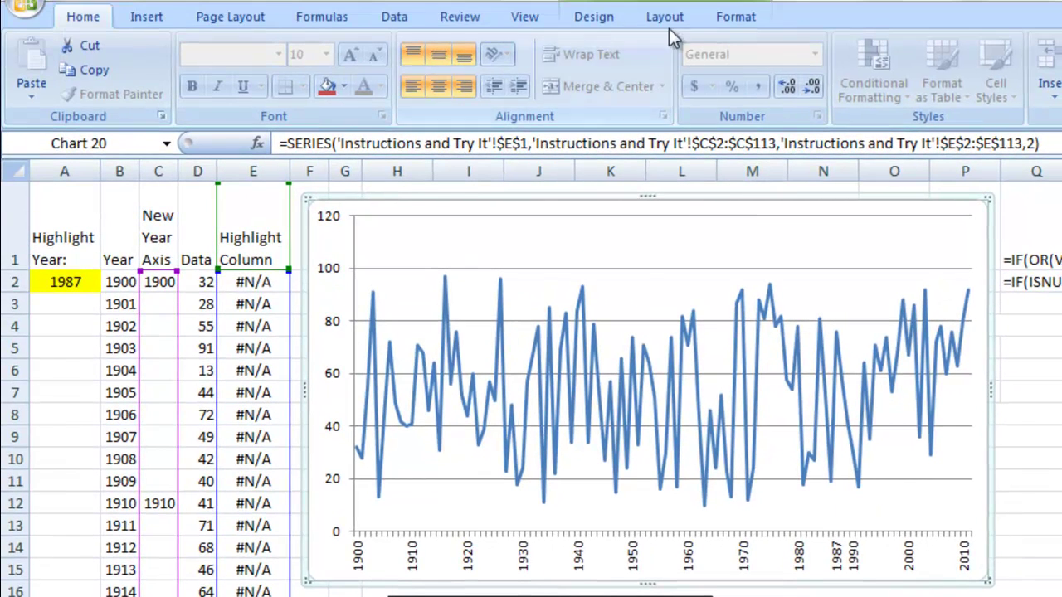
Step: Choose Series 'Highlight Column' from the Layout tab's Chart Elements list and open its formatting options
left_click(673, 21)
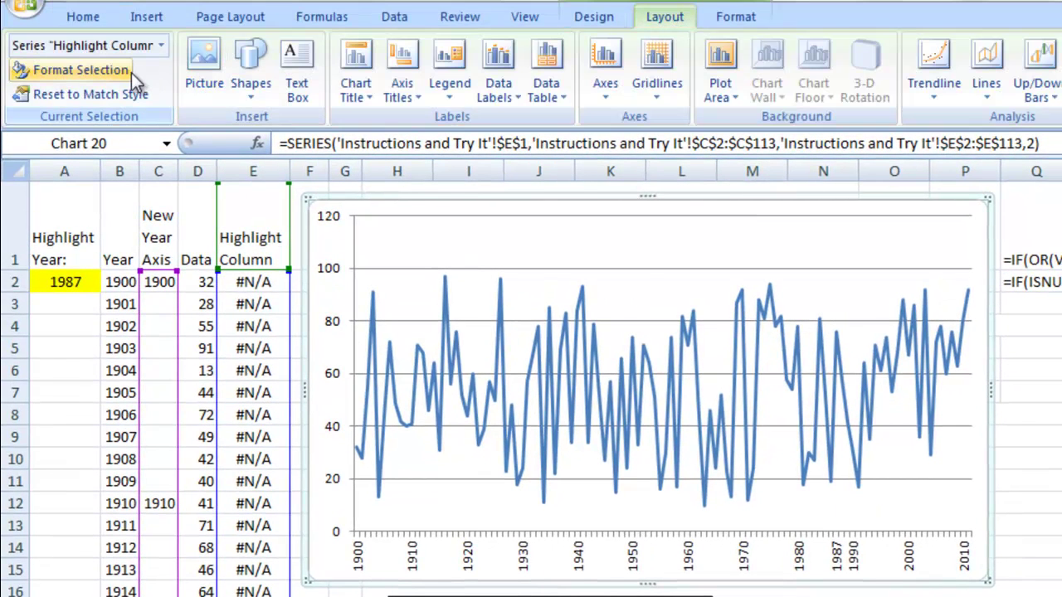
left_click(165, 48)
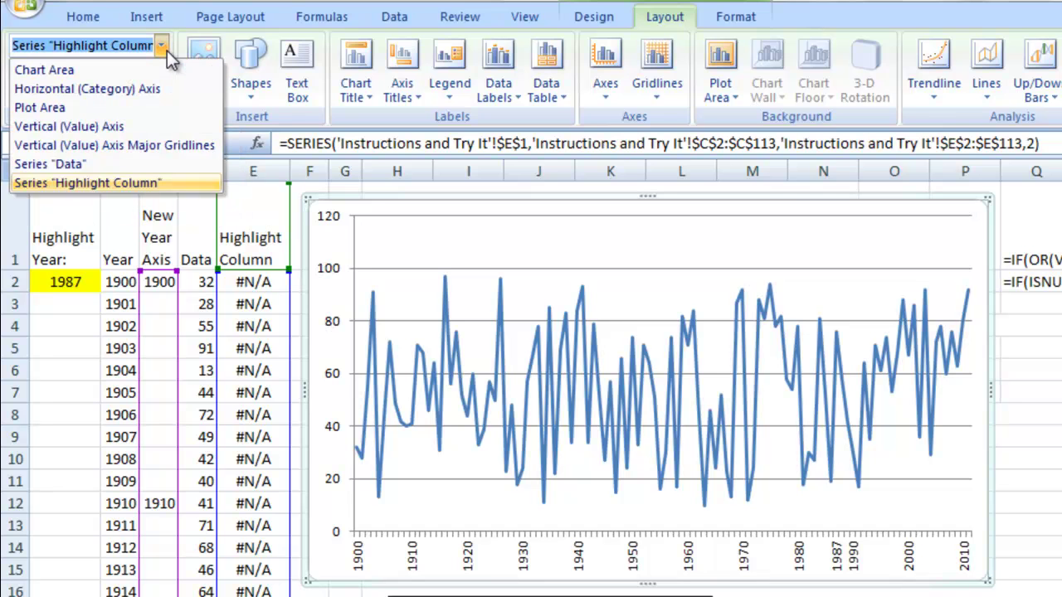
left_click(120, 169)
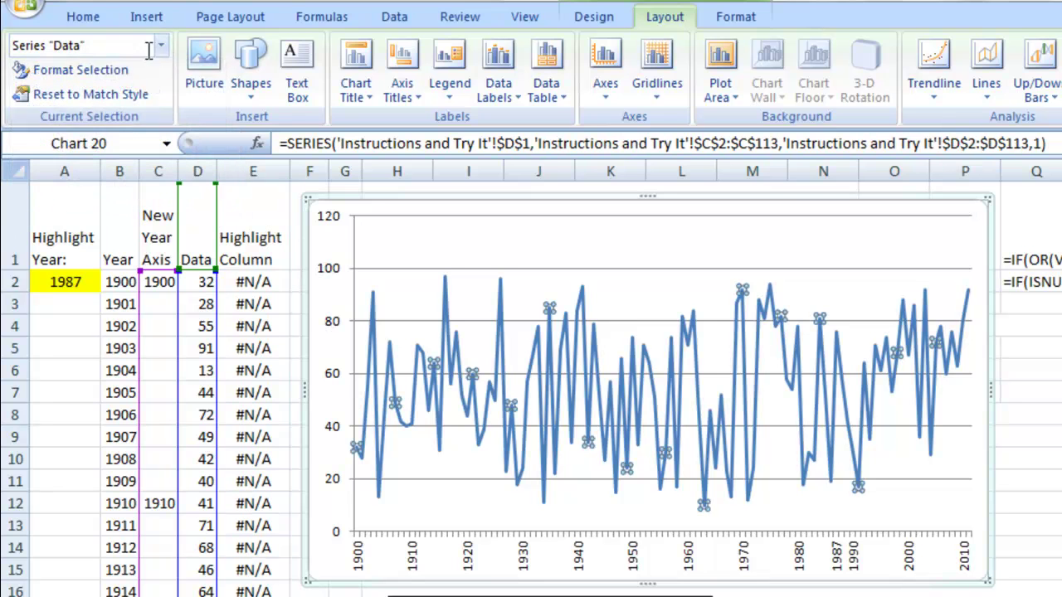
left_click(160, 48)
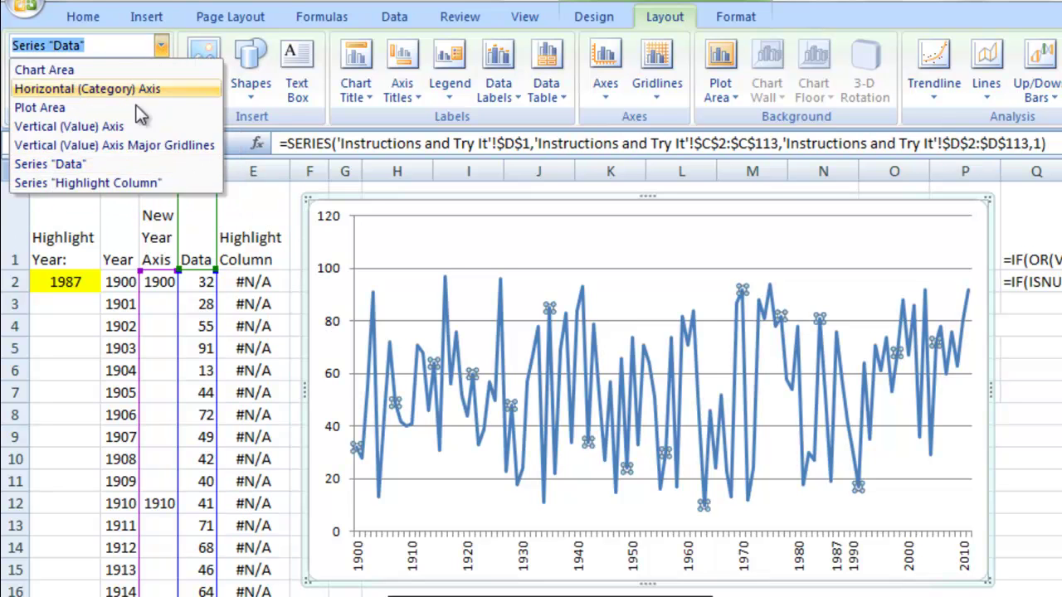
left_click(109, 183)
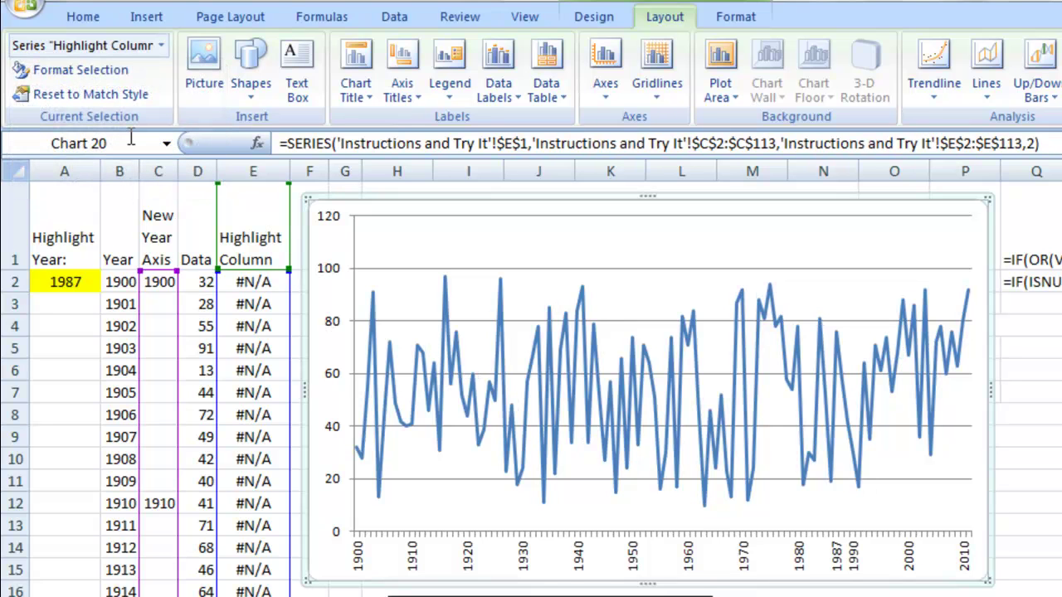
left_click(69, 73)
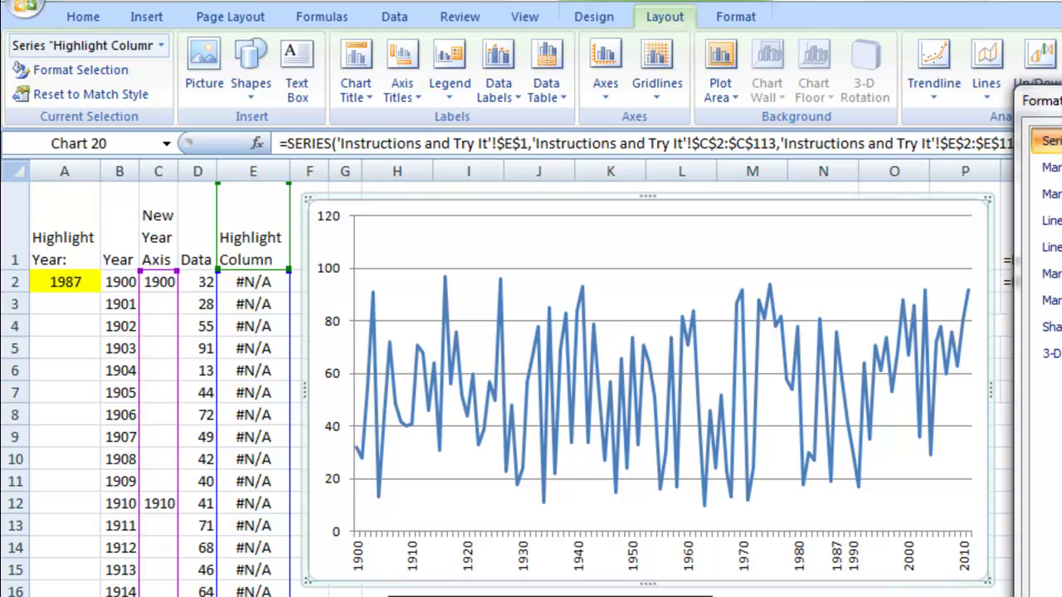
key("Escape")
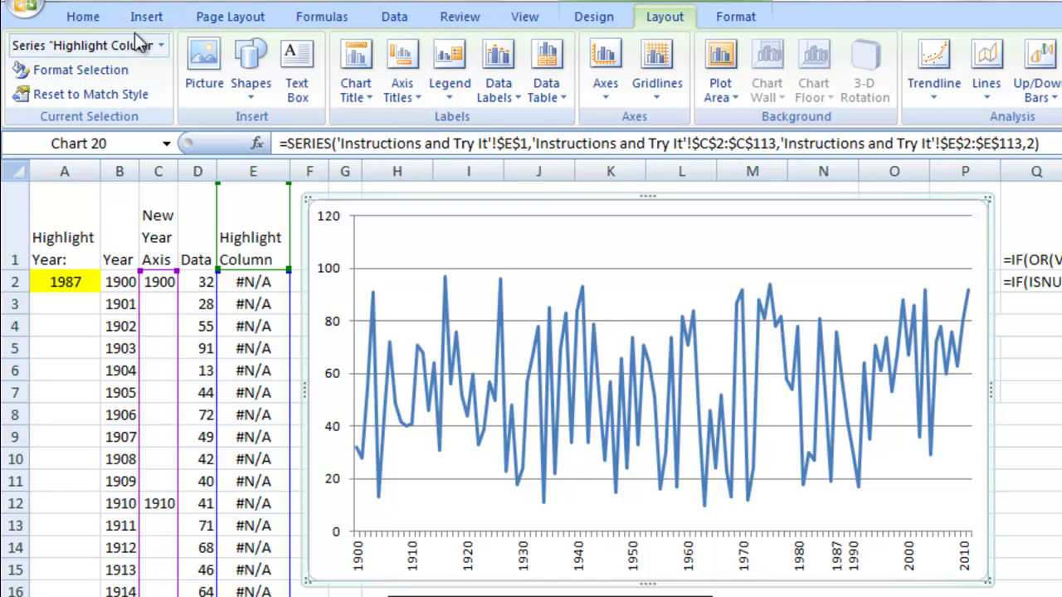
Step: Change the Highlight Column series' chart type to Clustered Column
left_click(737, 19)
left_click(604, 23)
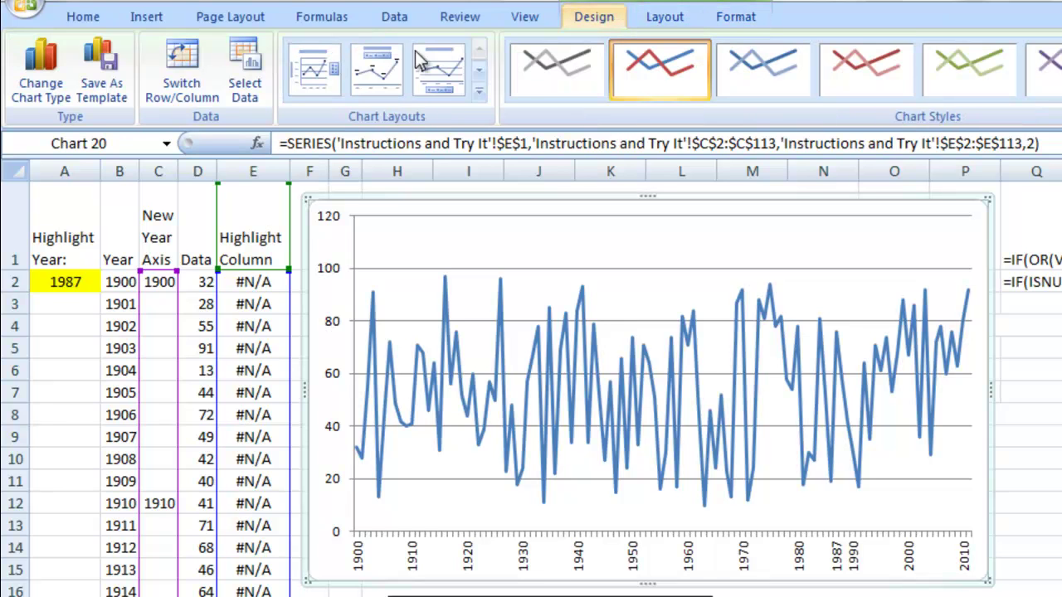
left_click(45, 89)
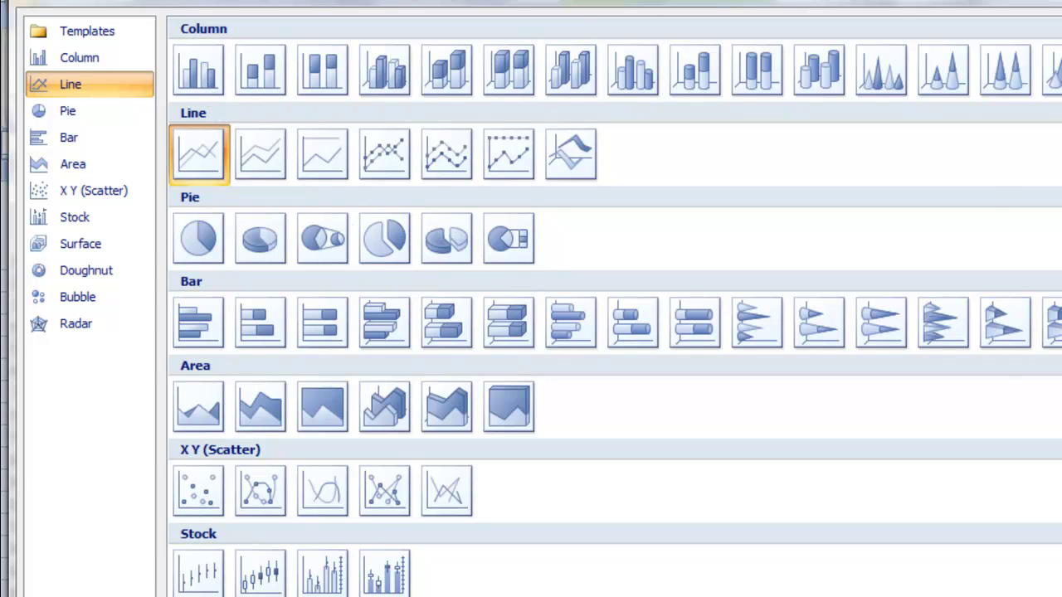
left_click_drag(1058, 593, 634, 399)
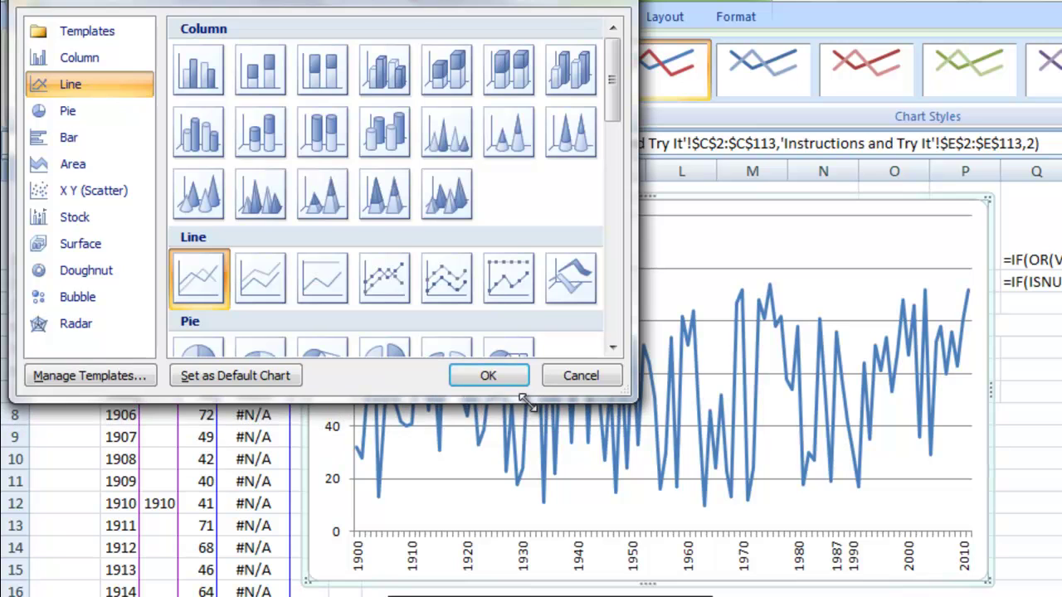
left_click(204, 93)
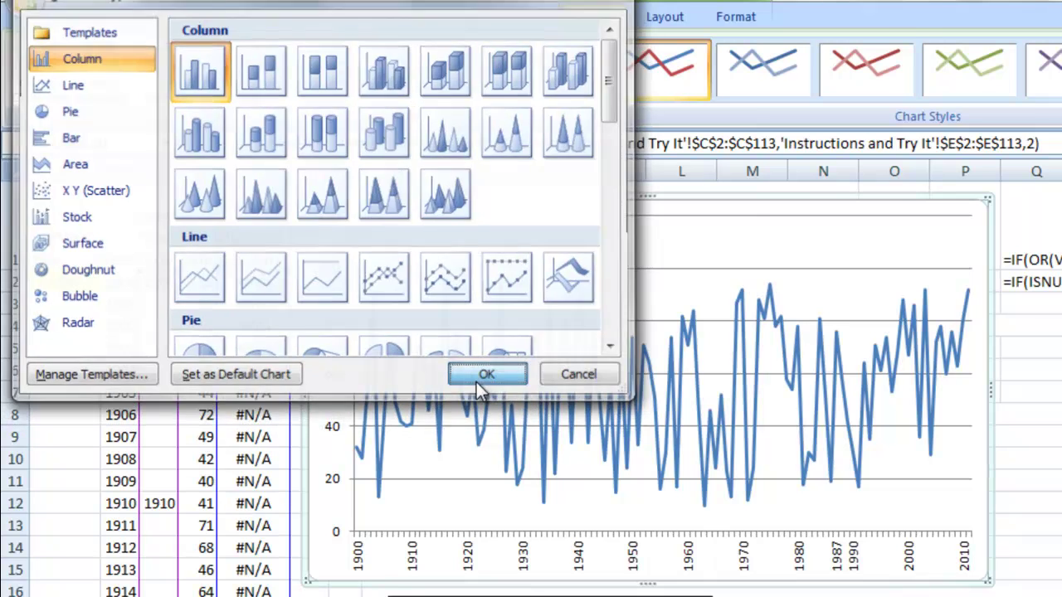
left_click(481, 374)
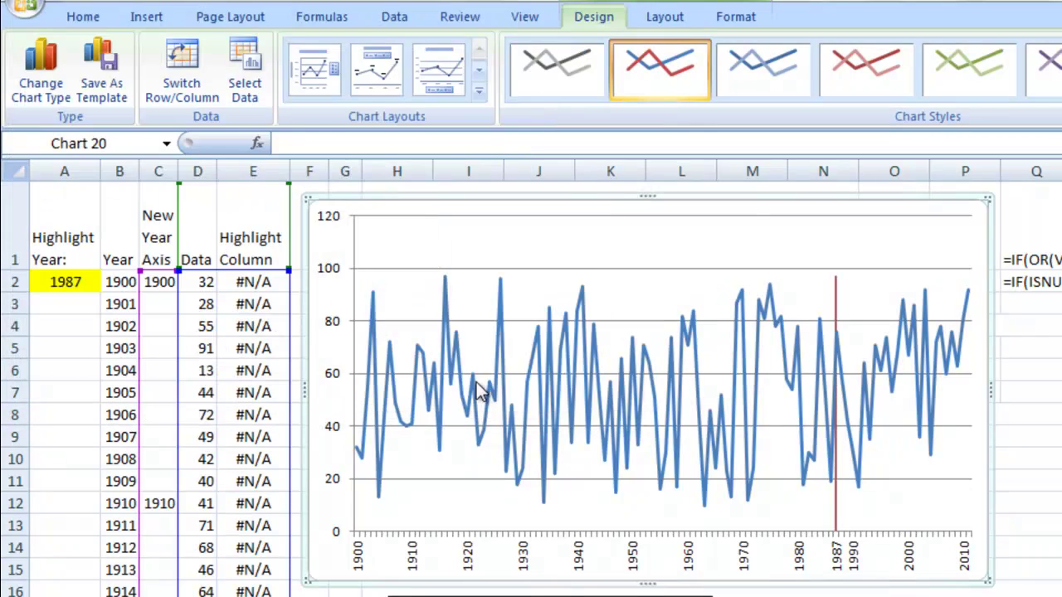
Step: Select the whole Highlight Column series and open its formatting options
left_click(836, 511)
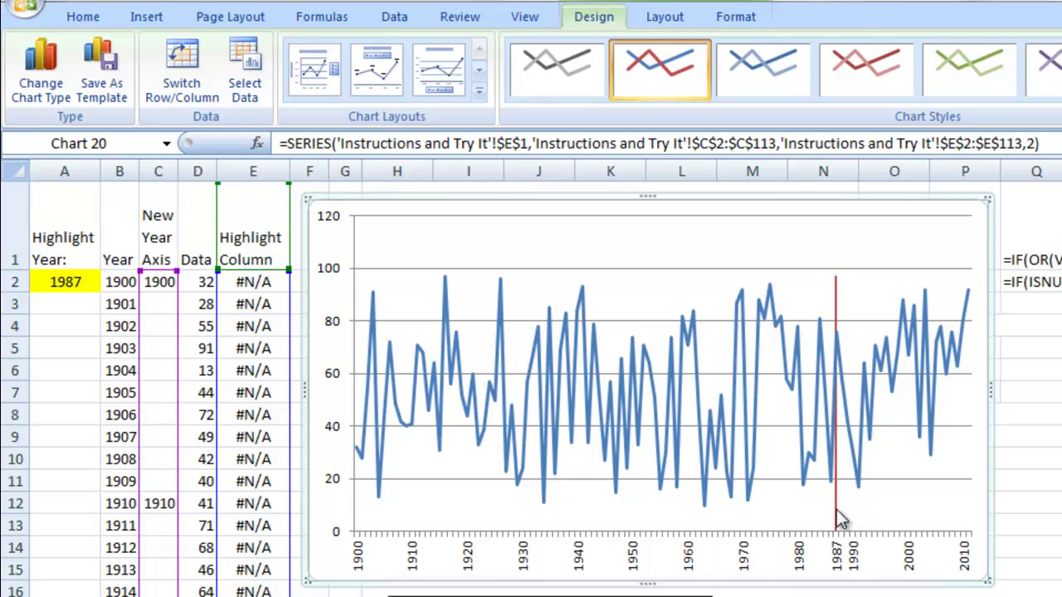
left_click(836, 287)
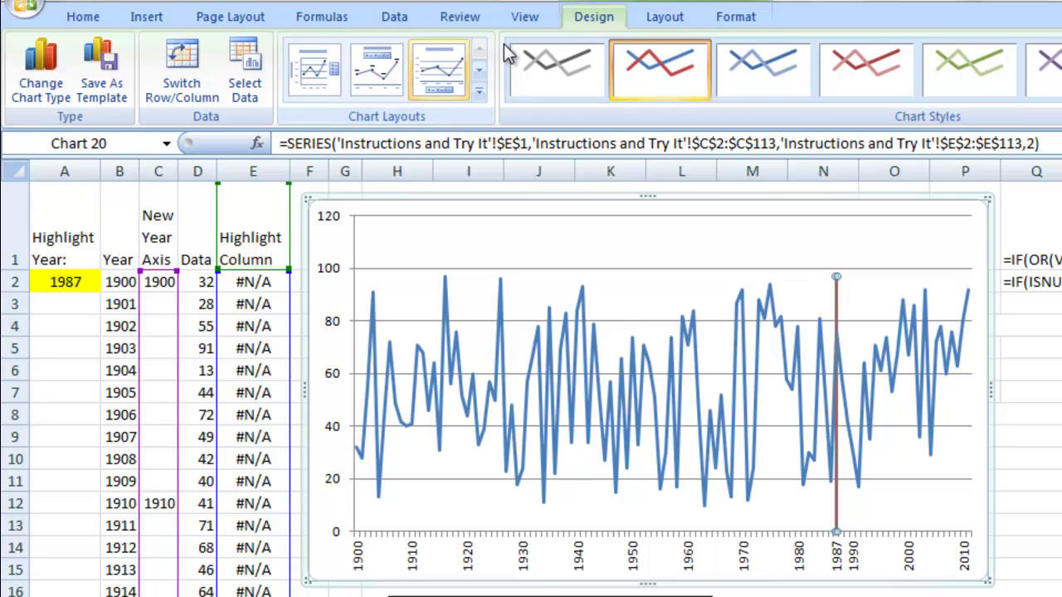
left_click(652, 22)
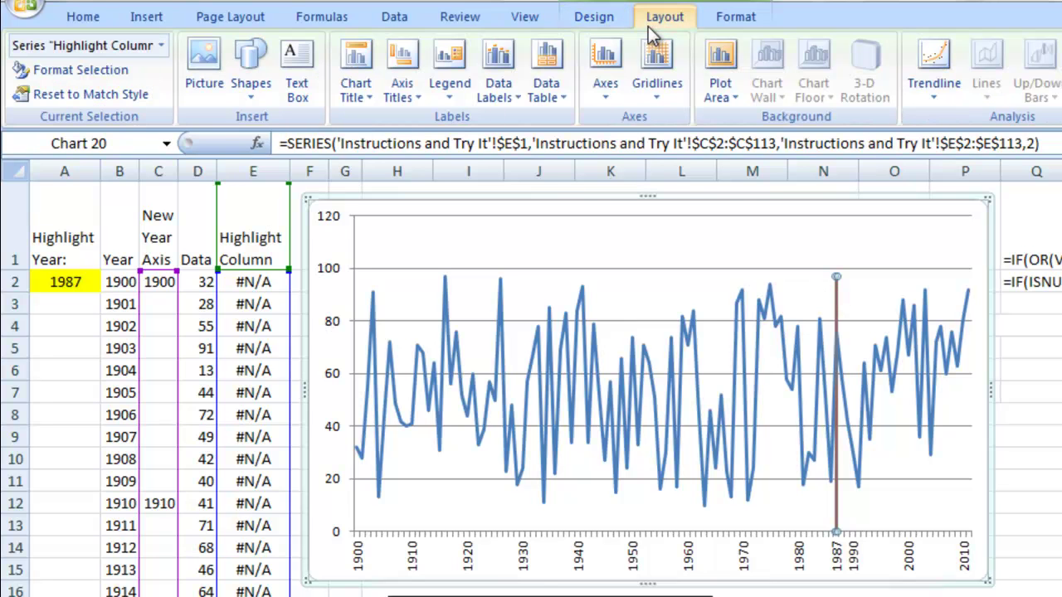
left_click(161, 45)
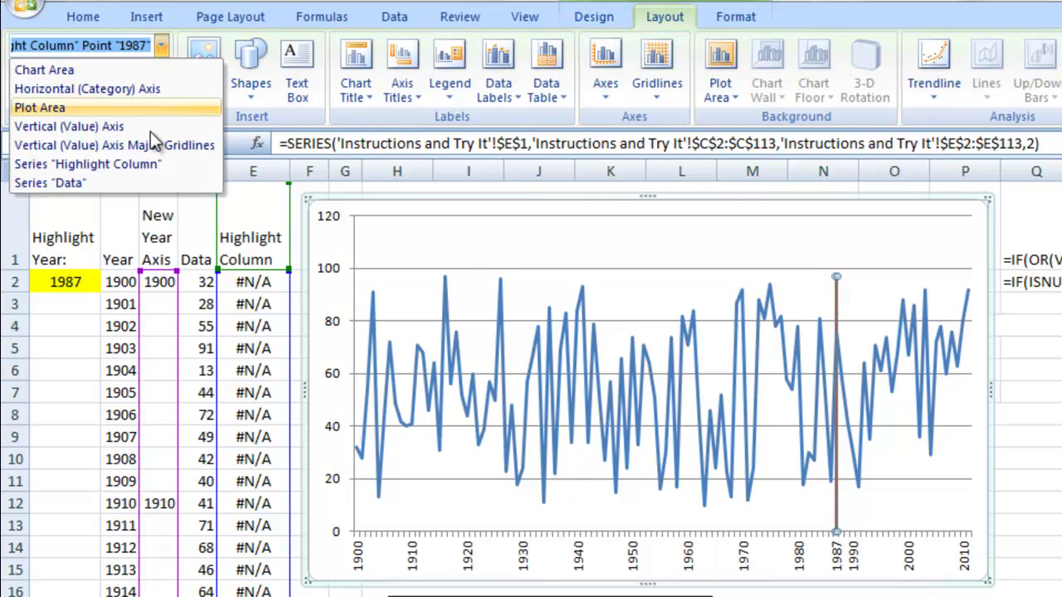
left_click(104, 165)
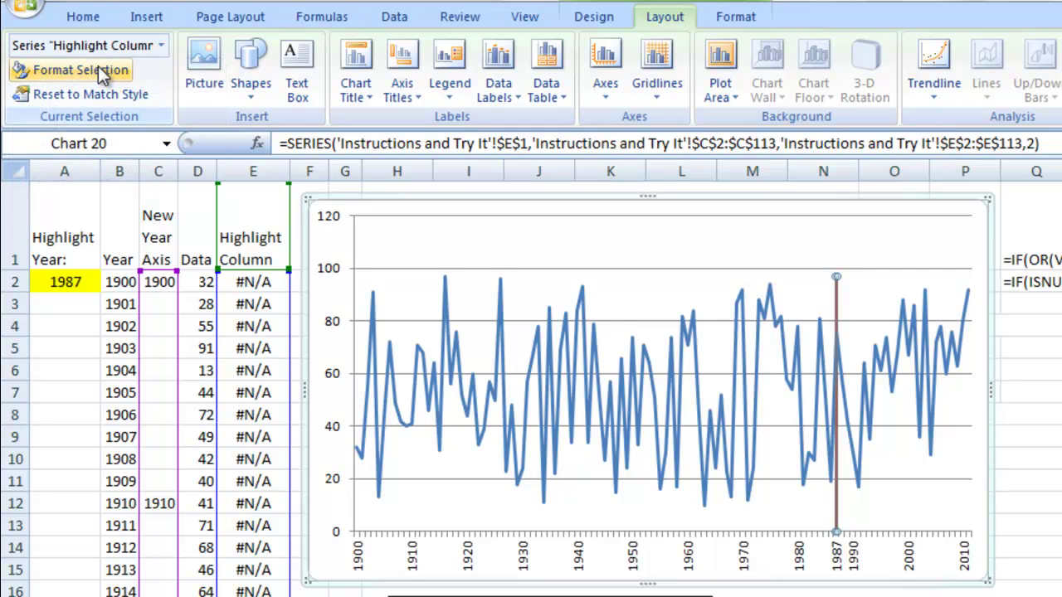
left_click(98, 67)
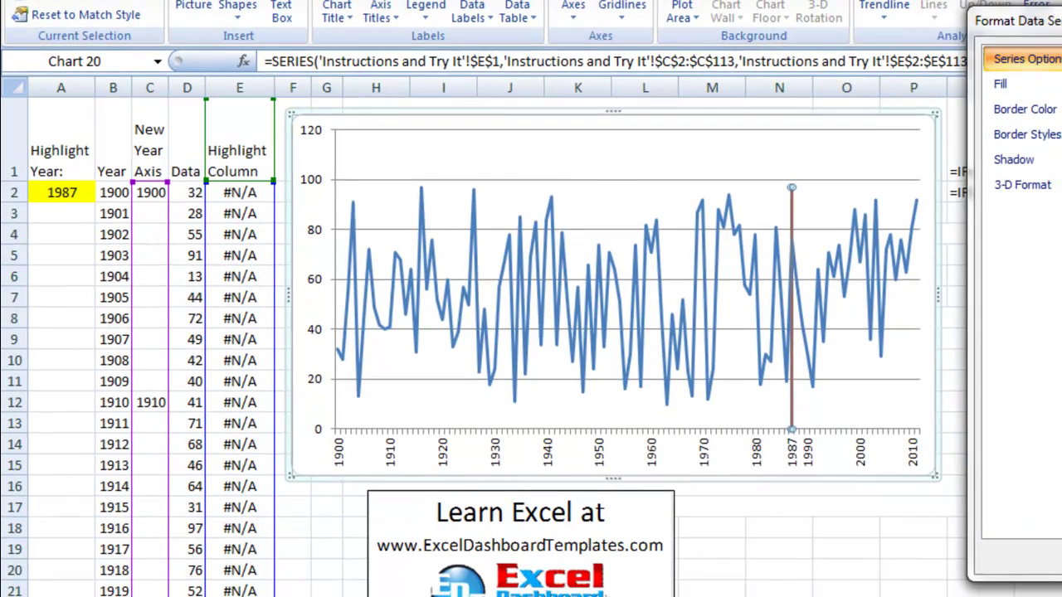
Step: Set the Highlight Column series gap width to 0%
left_click_drag(1041, 21, 530, 18)
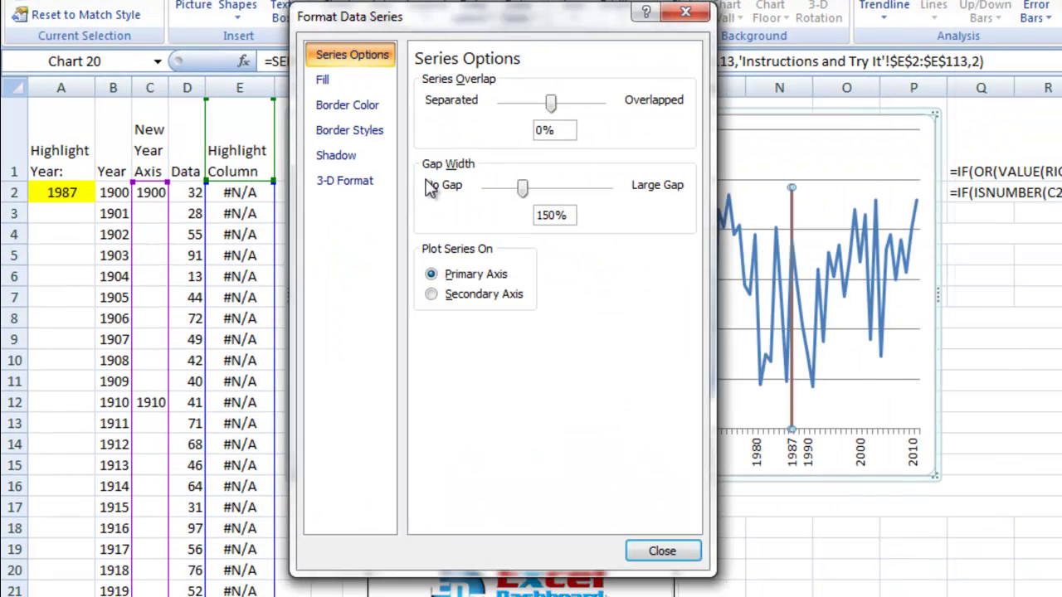
left_click(522, 190)
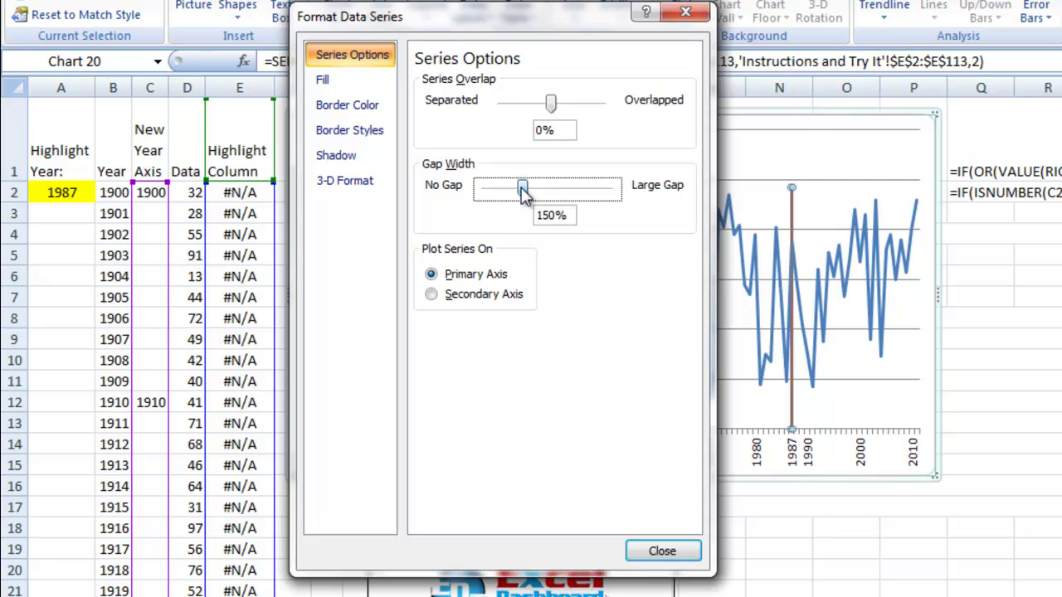
left_click_drag(522, 190, 486, 190)
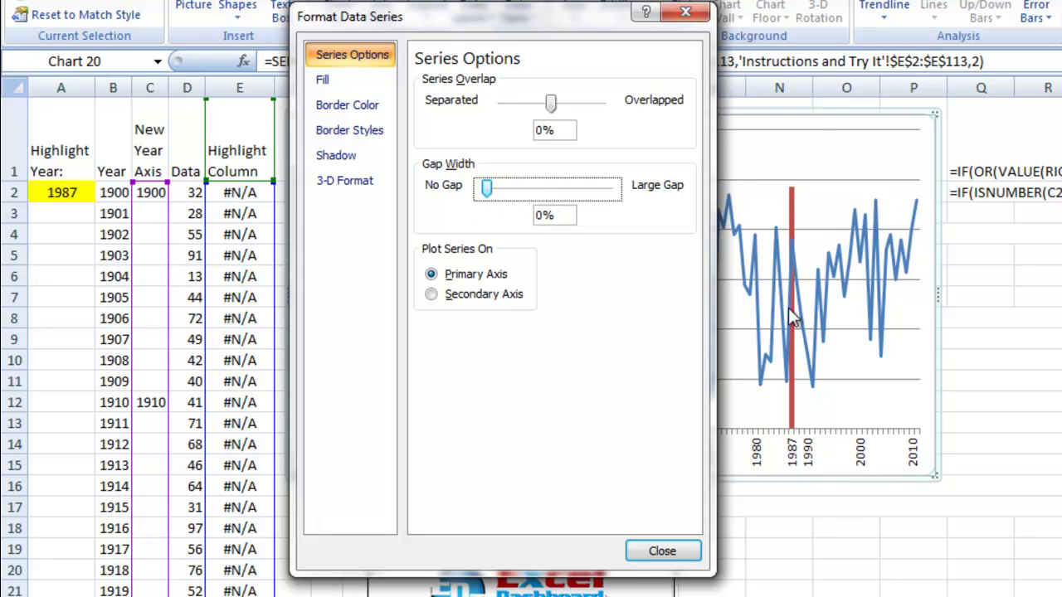
left_click(662, 551)
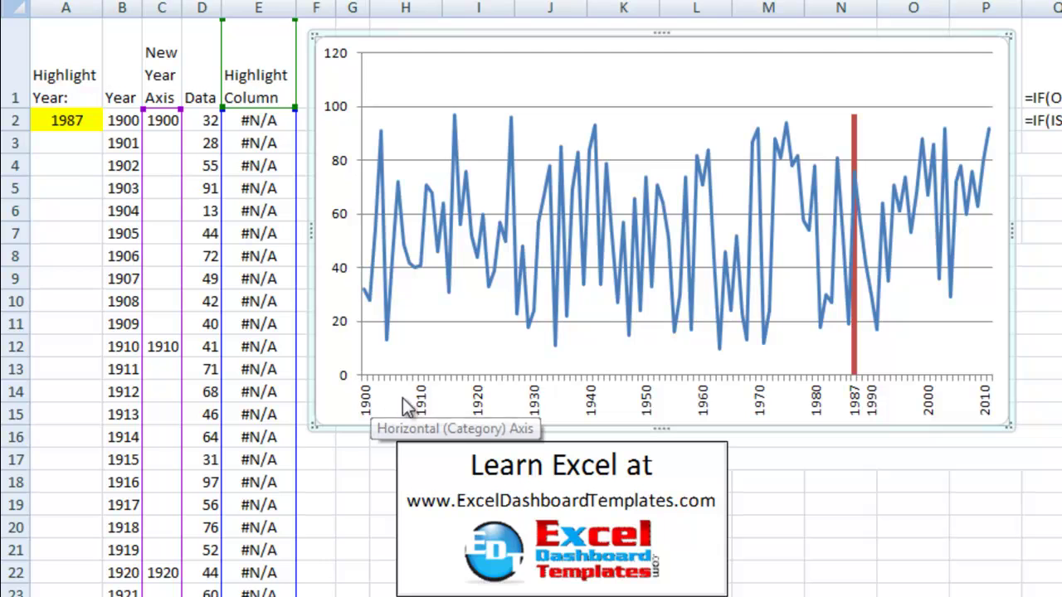
Step: Enter 1966 as the highlight year in cell A2
left_click(86, 123)
type("1966")
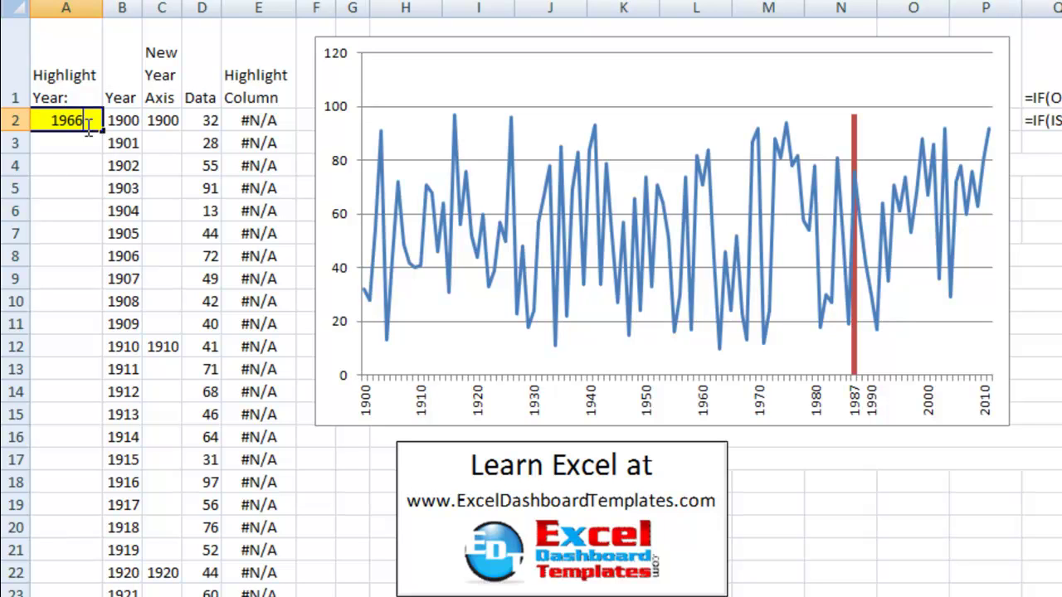
key("Return")
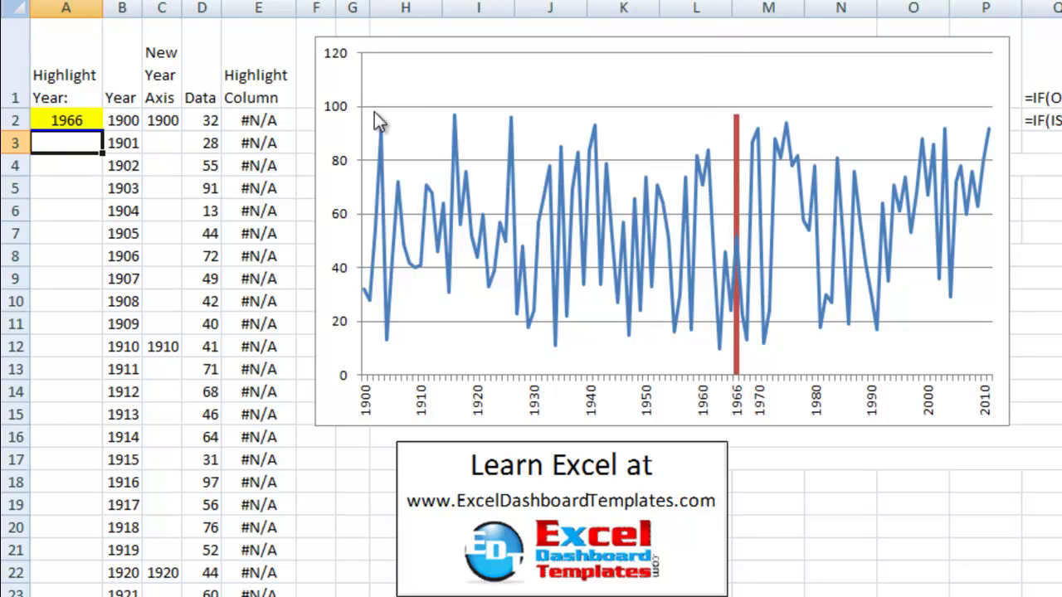
Step: Change the vertical axis maximum from 120.0 to a fixed 100
left_click(349, 105)
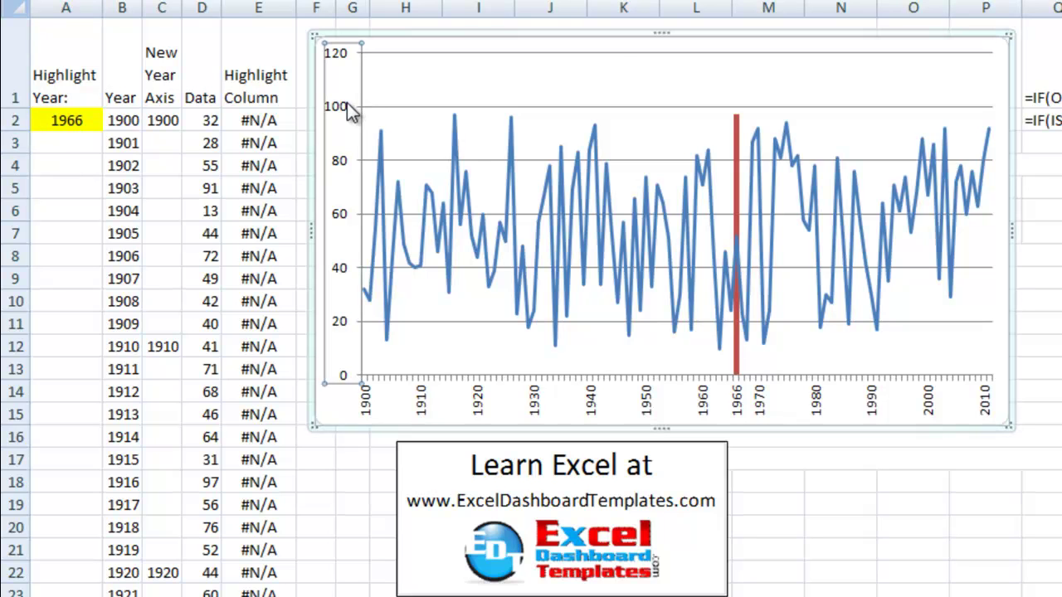
right_click(348, 106)
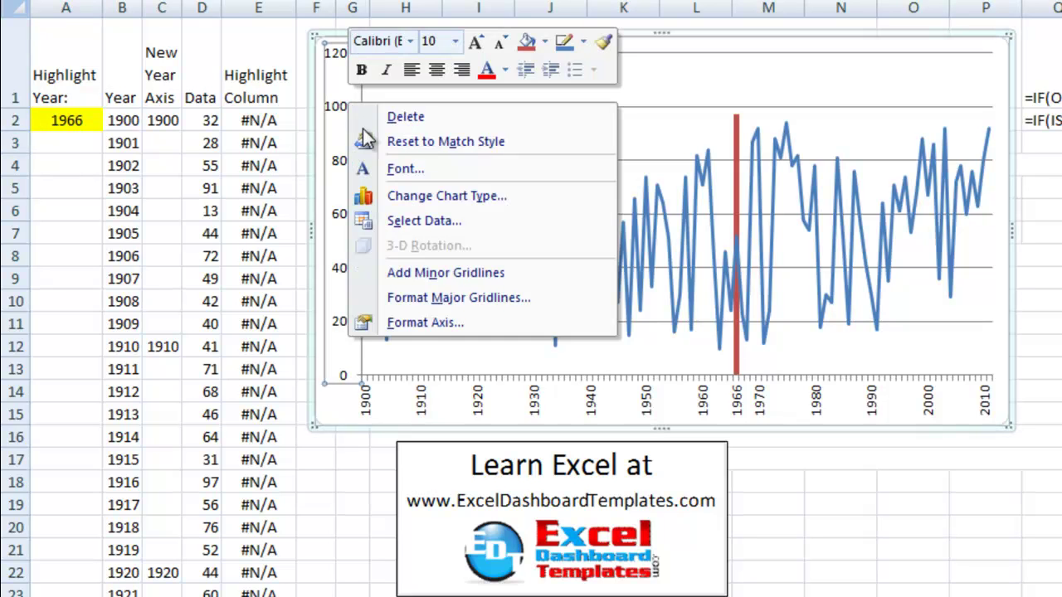
left_click(434, 330)
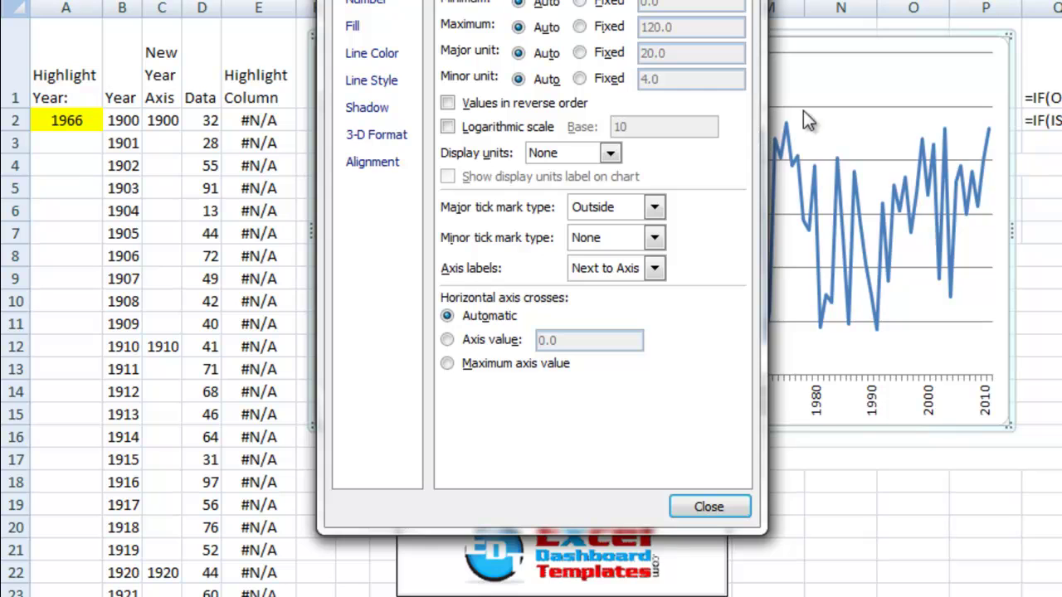
left_click_drag(629, 0, 1007, 0)
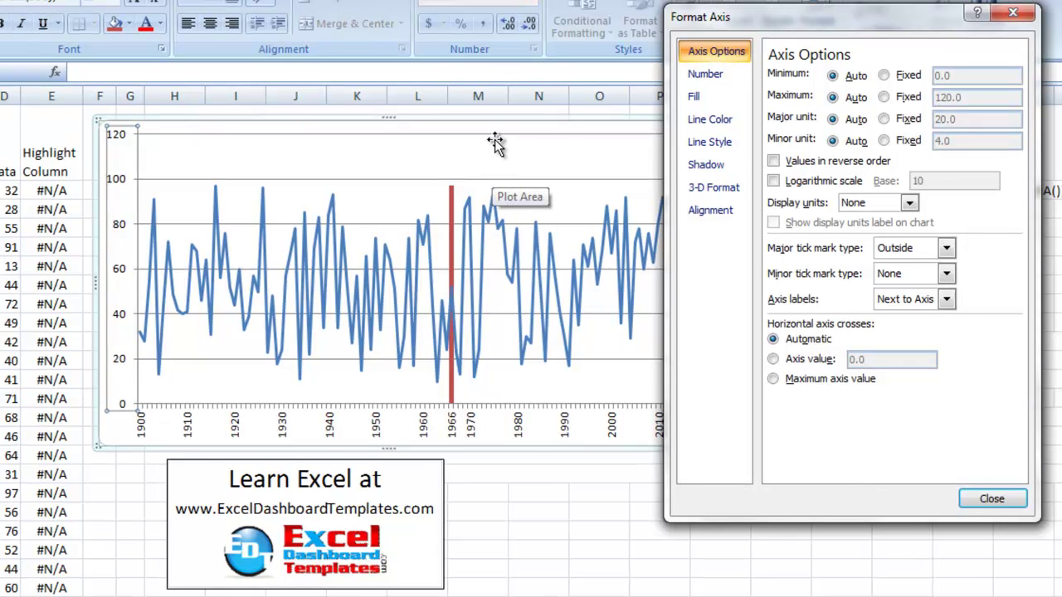
left_click(884, 97)
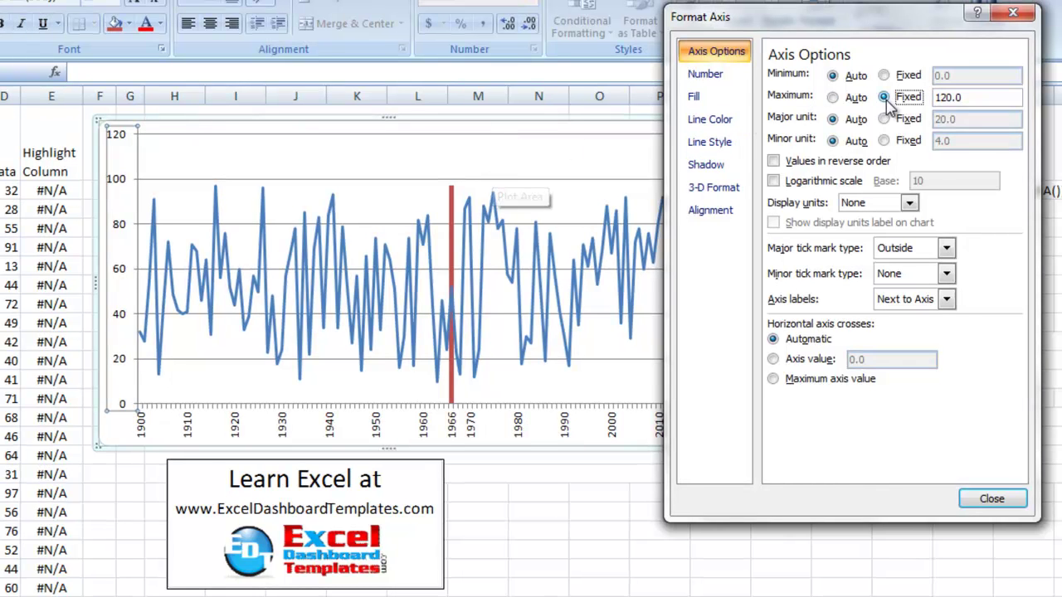
left_click(906, 99)
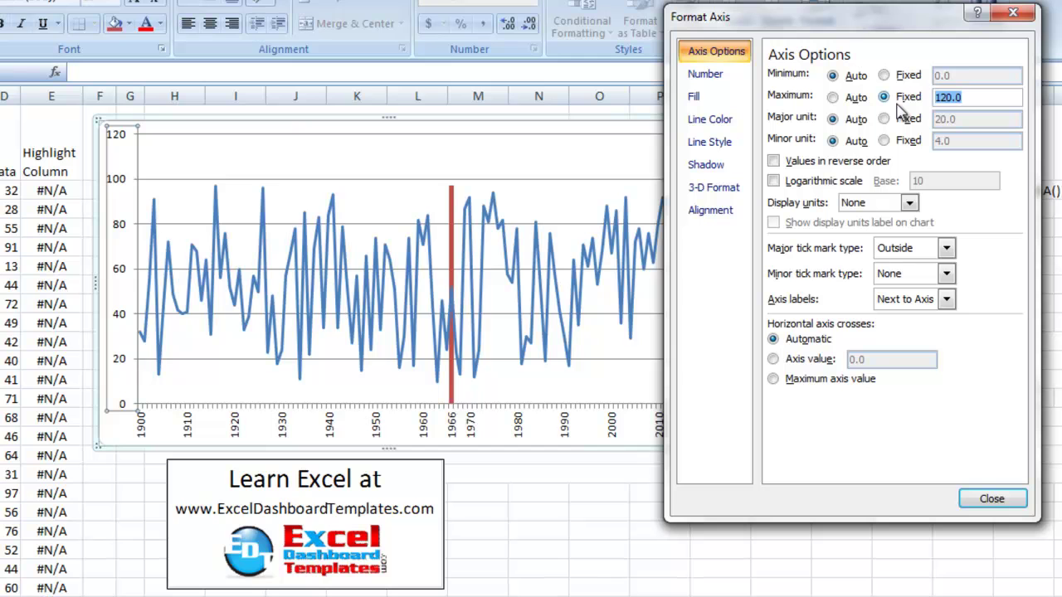
type("100")
key("Return")
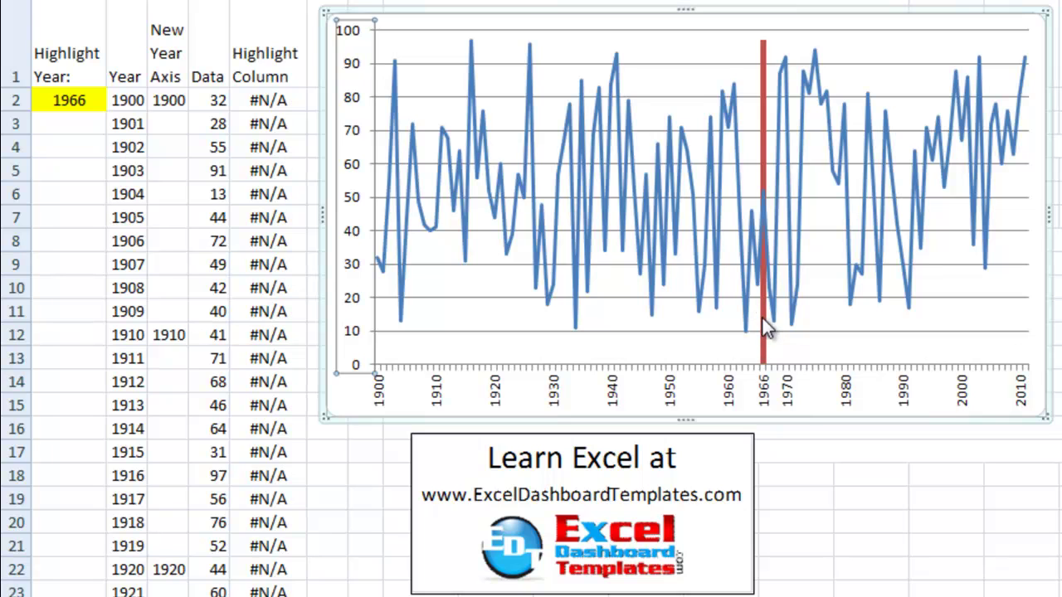
left_click(806, 449)
key("Return")
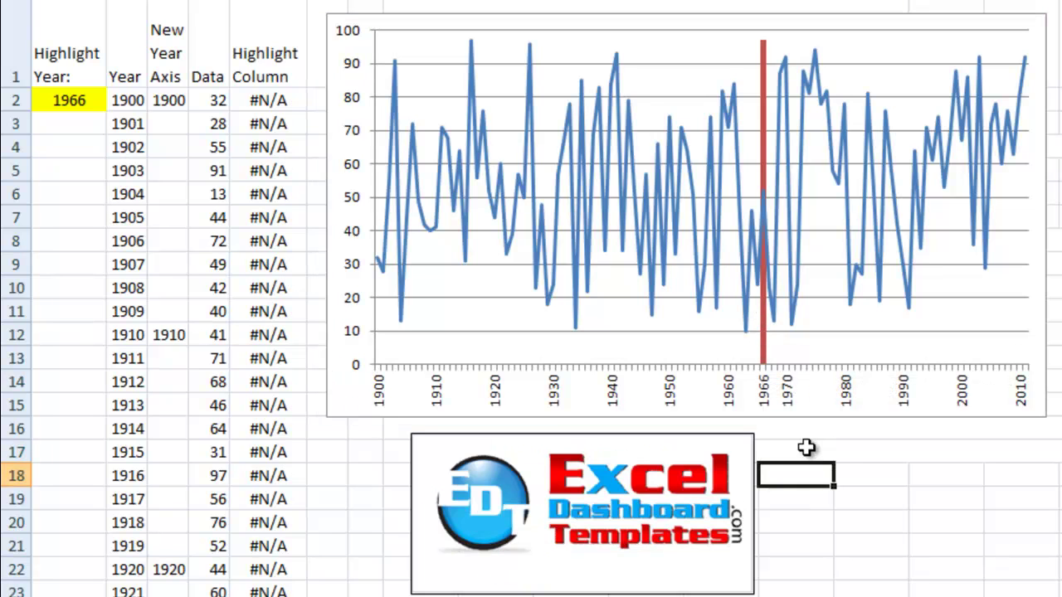
left_click(562, 563)
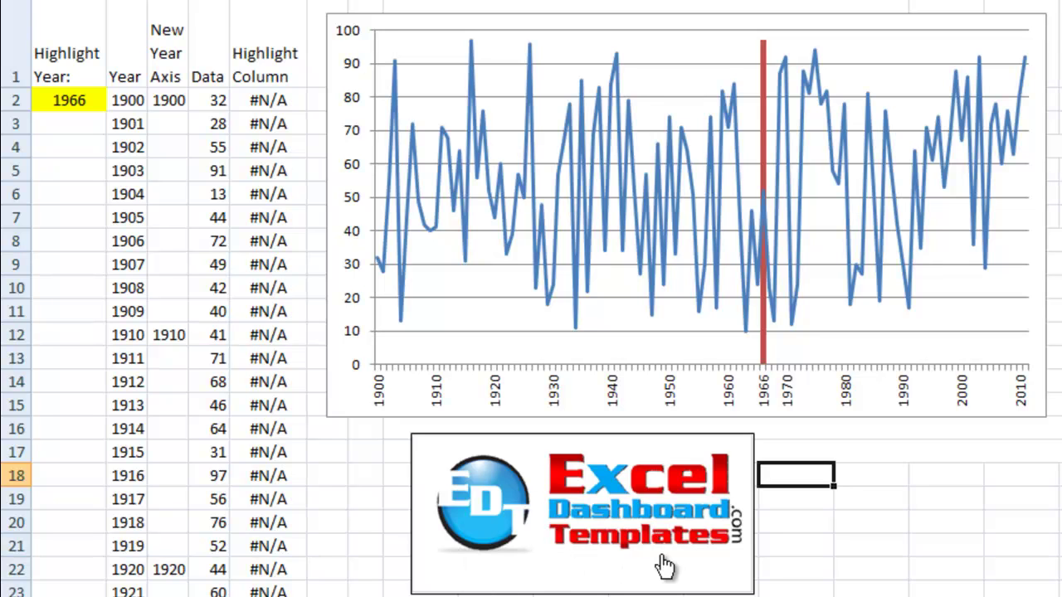